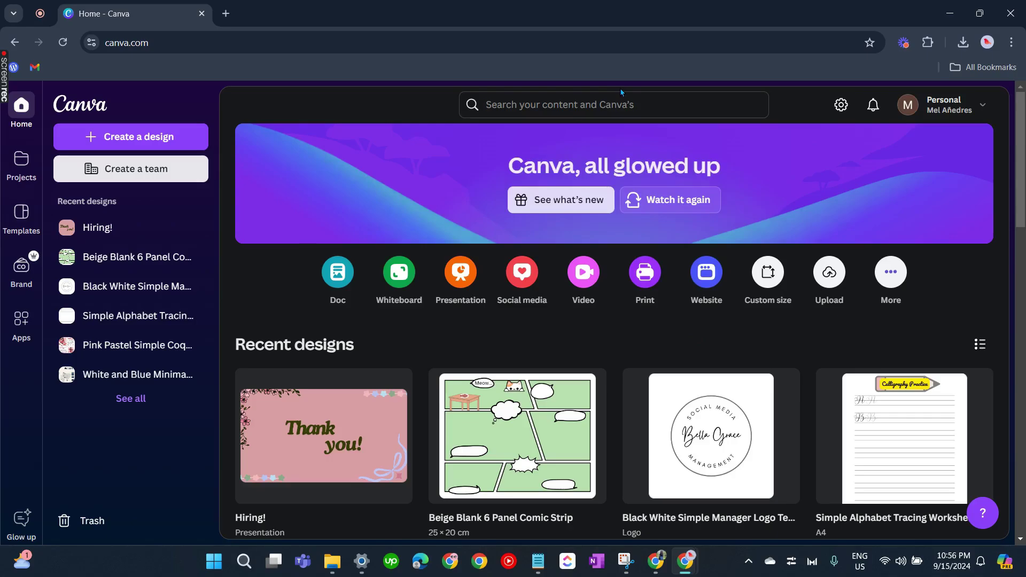
- Create a blank poster design and search the elements for "t-shirt"
{"action": "left_click", "coordinate": [891, 272]}
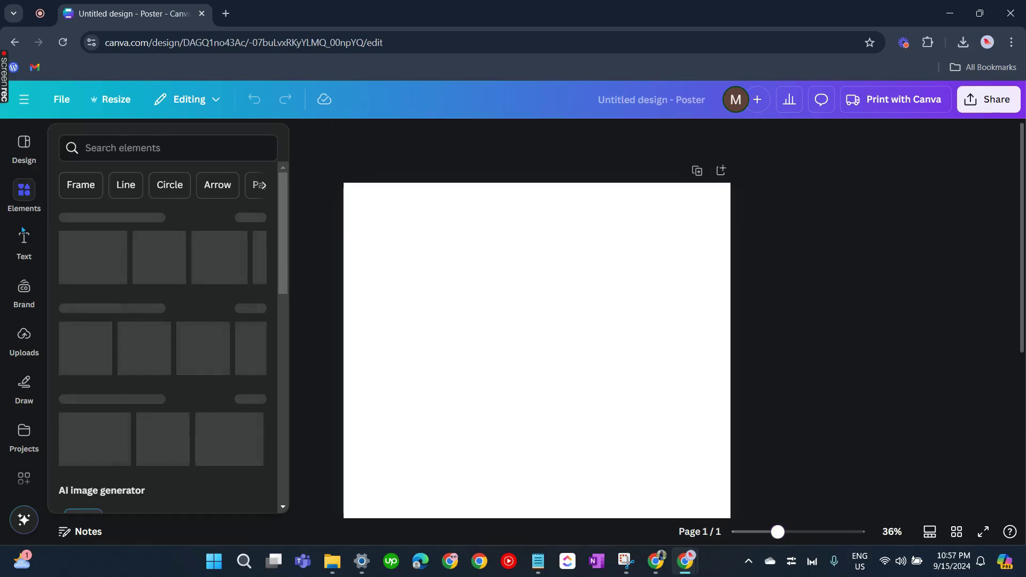
{"action": "left_click", "coordinate": [25, 339]}
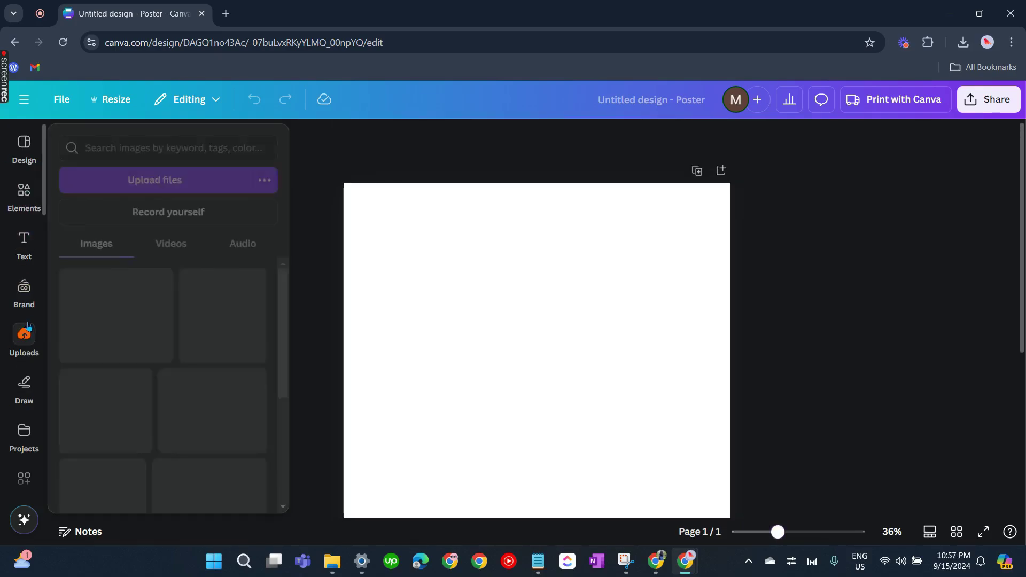
{"action": "left_click", "coordinate": [24, 193]}
{"action": "left_click", "coordinate": [142, 144]}
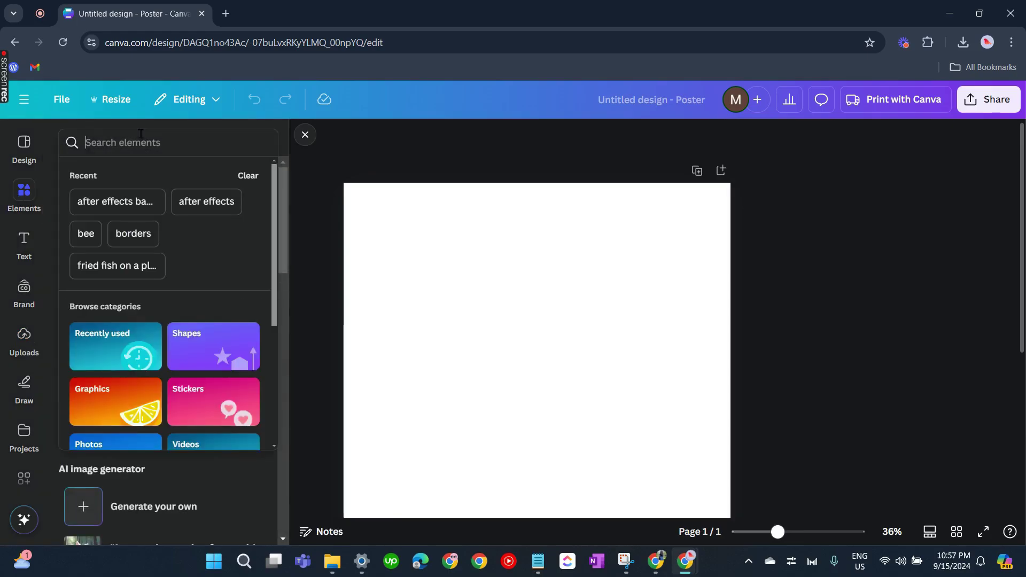
{"action": "type", "text": "t-shirt"}
{"action": "key", "text": "Return"}
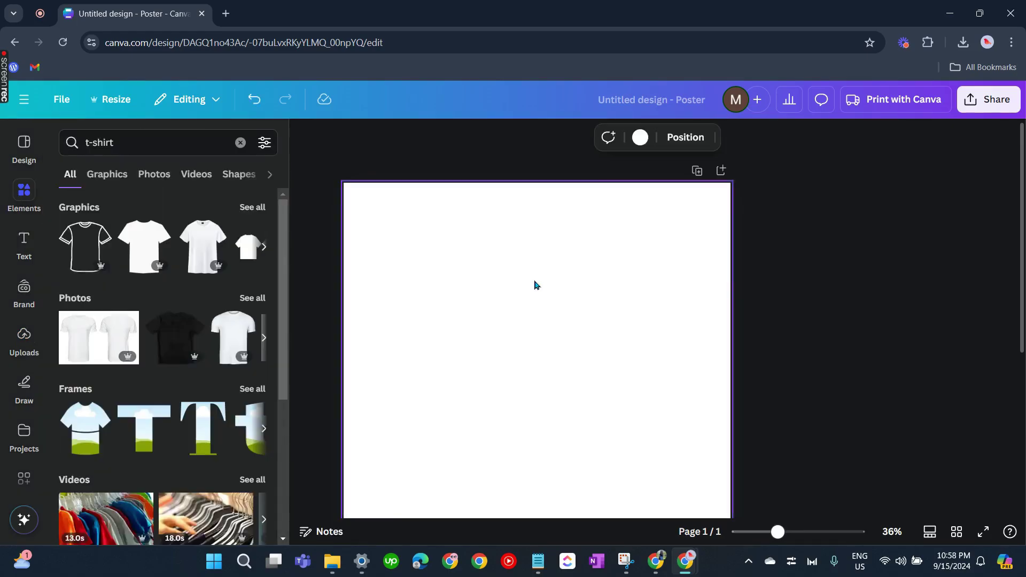
- Browse all the T-shirt photos and add the plain black T-shirt photo to the page
{"action": "left_click", "coordinate": [253, 299]}
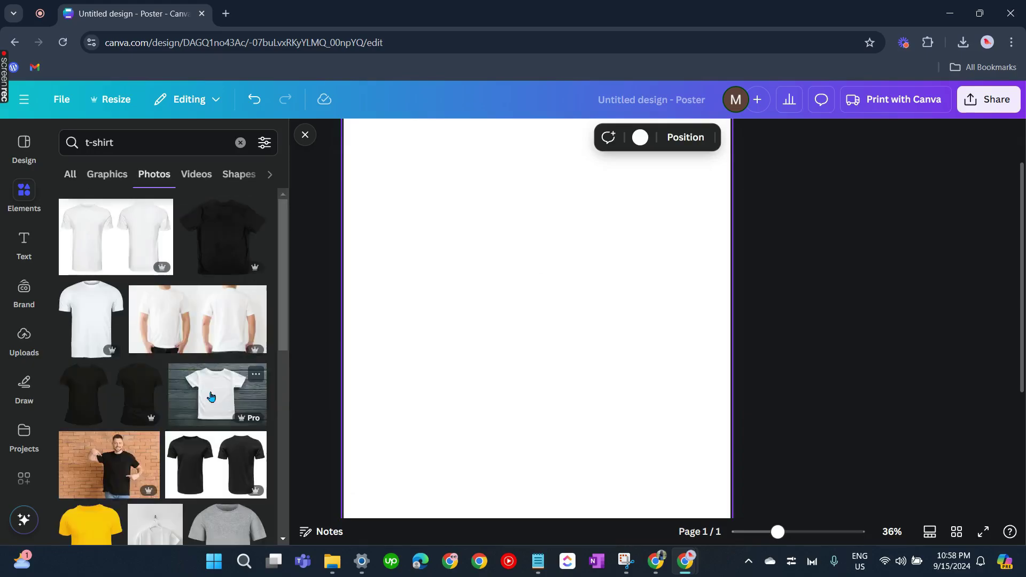
{"action": "scroll", "coordinate": [211, 374], "scroll_direction": "down", "scroll_amount": 2}
{"action": "scroll", "coordinate": [216, 320], "scroll_direction": "up", "scroll_amount": 1}
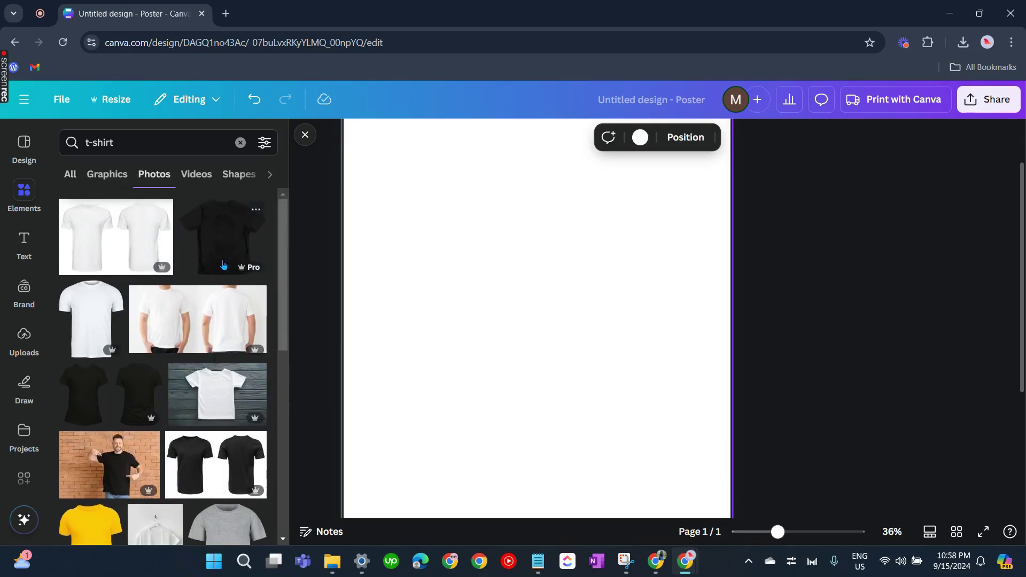
{"action": "left_click", "coordinate": [222, 255]}
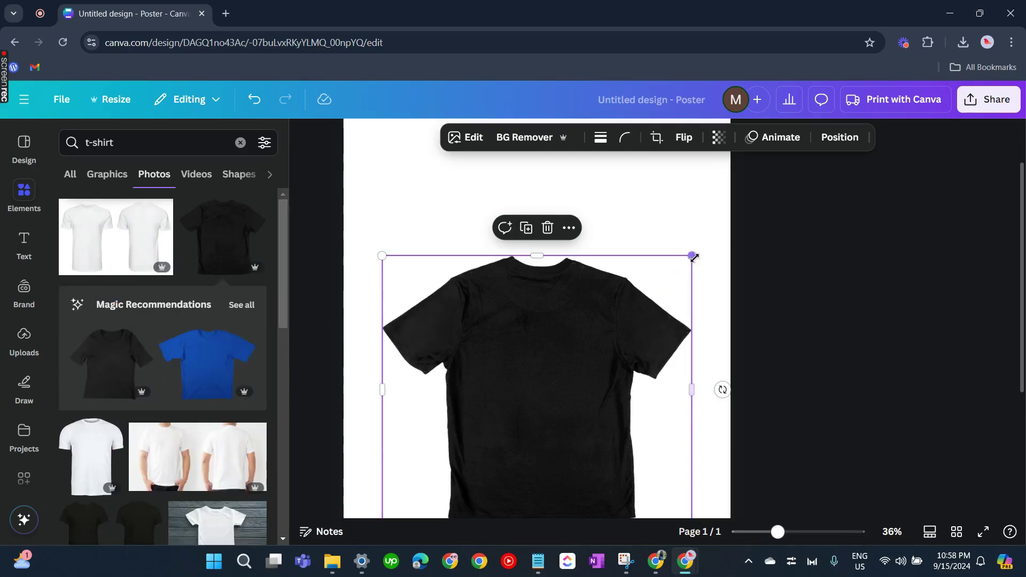
- Scale the black T-shirt photo down and move it to the upper part of the page, centered horizontally
{"action": "left_click_drag", "start_coordinate": [692, 257], "coordinate": [666, 322]}
{"action": "left_click_drag", "start_coordinate": [574, 381], "coordinate": [600, 287]}
{"action": "scroll", "coordinate": [602, 313], "scroll_direction": "up", "scroll_amount": 1}
{"action": "left_click_drag", "start_coordinate": [592, 323], "coordinate": [593, 336]}
{"action": "scroll", "coordinate": [577, 363], "scroll_direction": "down", "scroll_amount": 2}
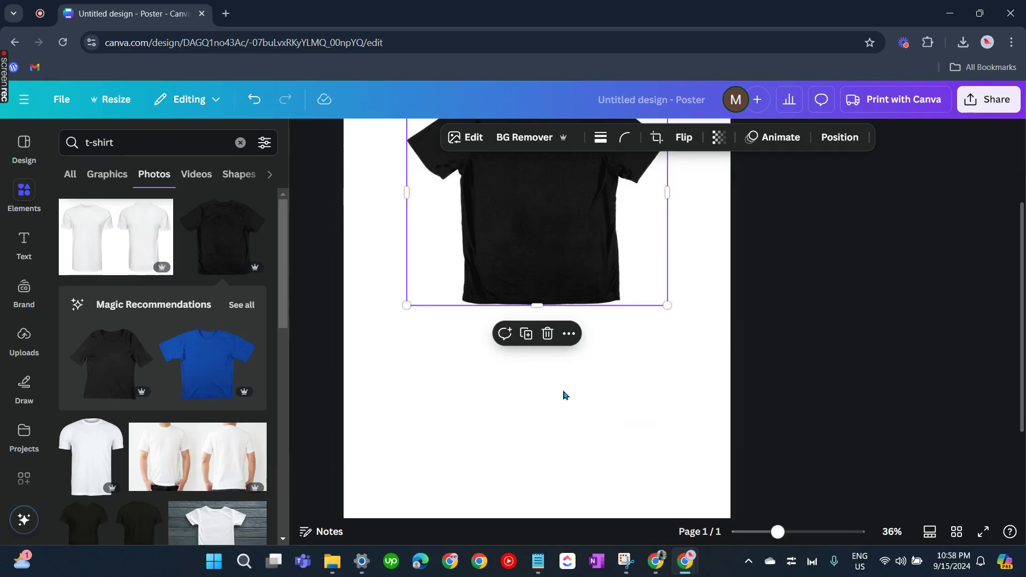
{"action": "scroll", "coordinate": [564, 394], "scroll_direction": "up", "scroll_amount": 2}
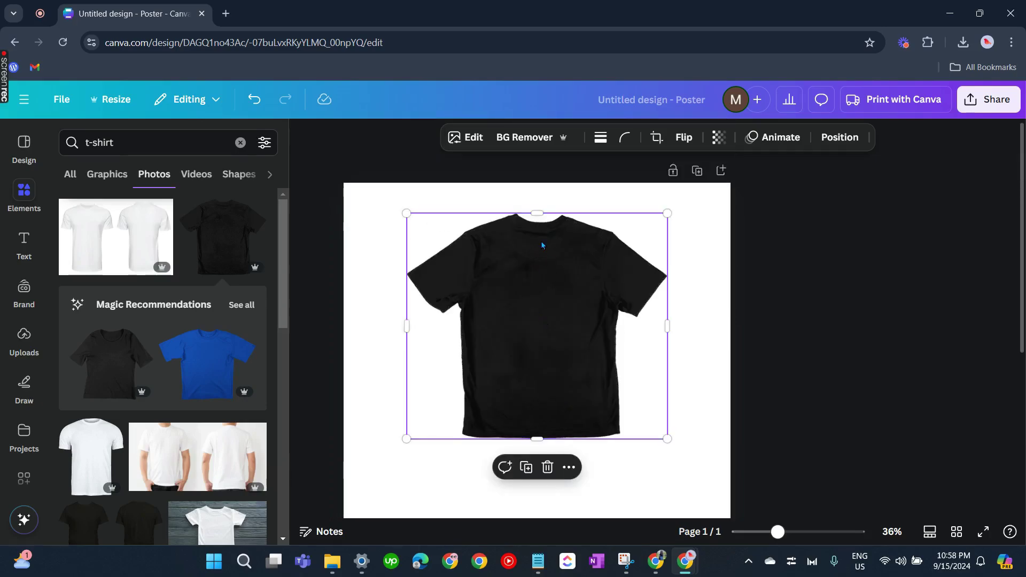
- Compare the shadow styles on the T-shirt photo and apply the Curved shadow
{"action": "left_click", "coordinate": [465, 137]}
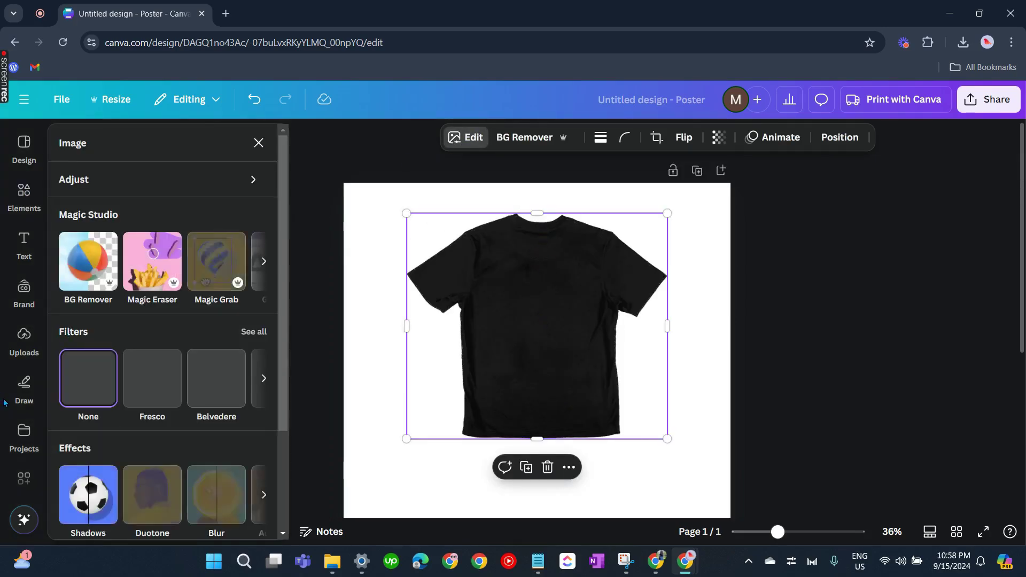
{"action": "scroll", "coordinate": [123, 396], "scroll_direction": "down", "scroll_amount": 3}
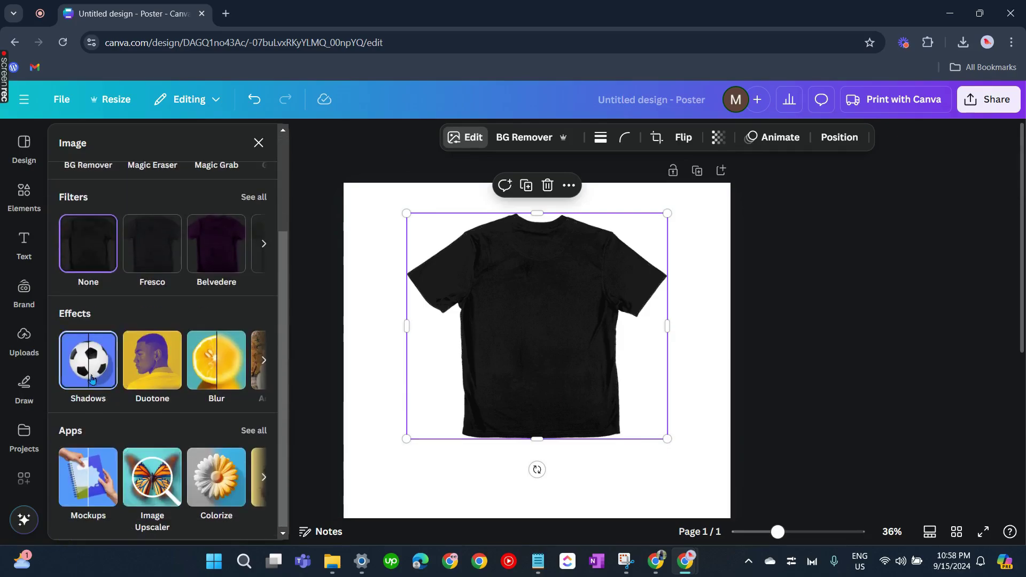
{"action": "left_click", "coordinate": [92, 380]}
{"action": "left_click", "coordinate": [103, 320]}
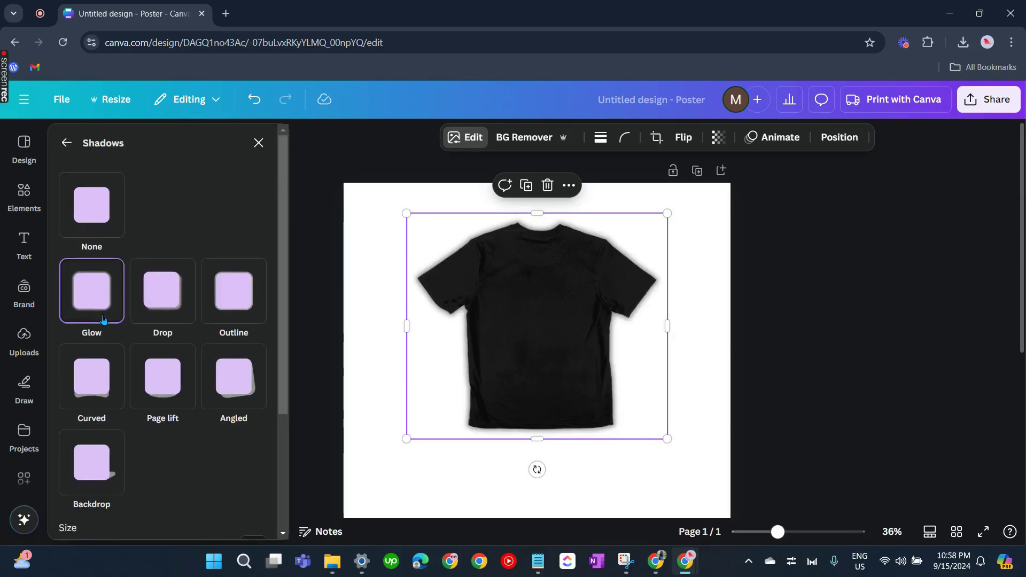
{"action": "left_click", "coordinate": [173, 315]}
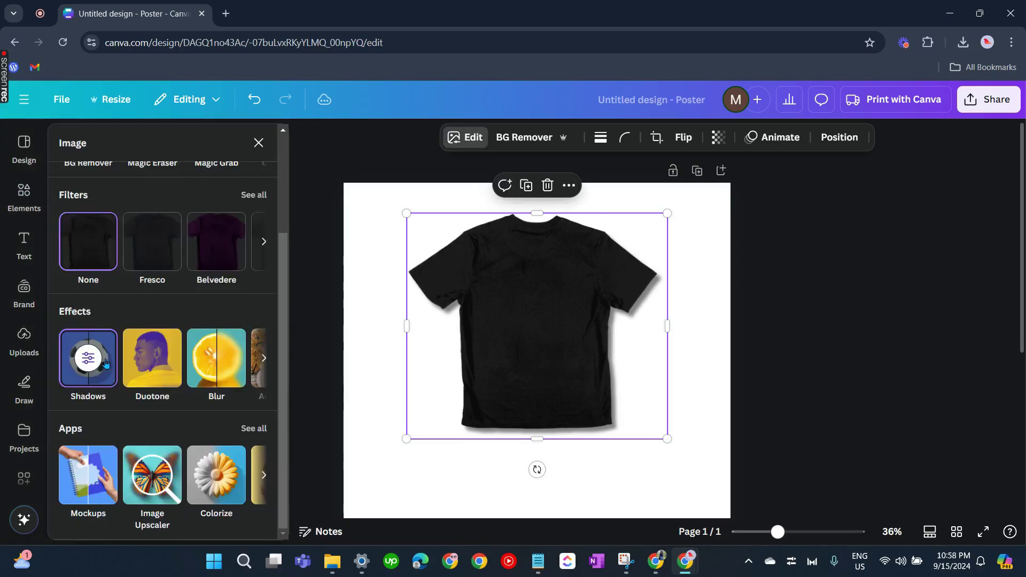
{"action": "left_click", "coordinate": [105, 363]}
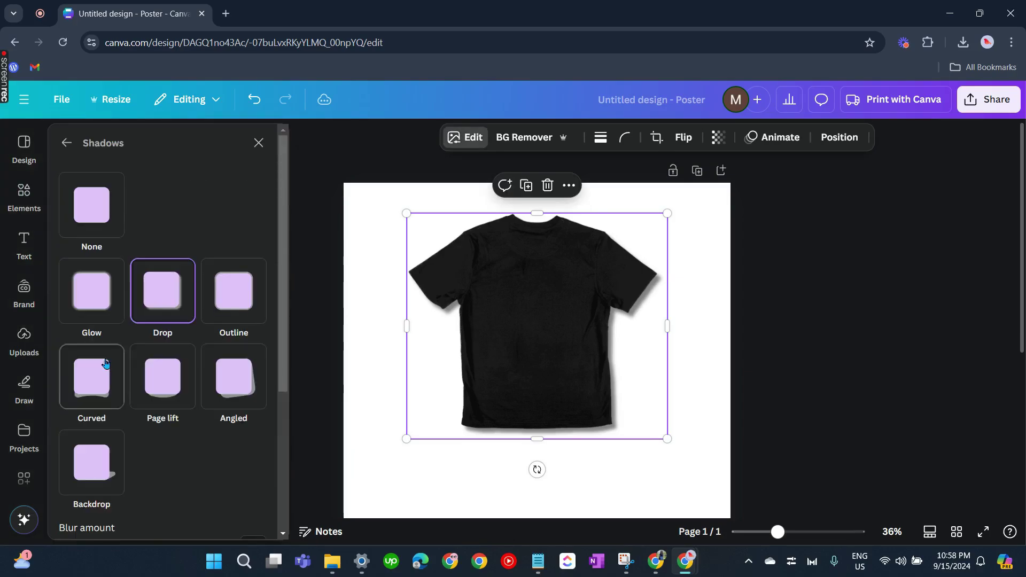
{"action": "left_click", "coordinate": [218, 295]}
{"action": "left_click", "coordinate": [235, 393]}
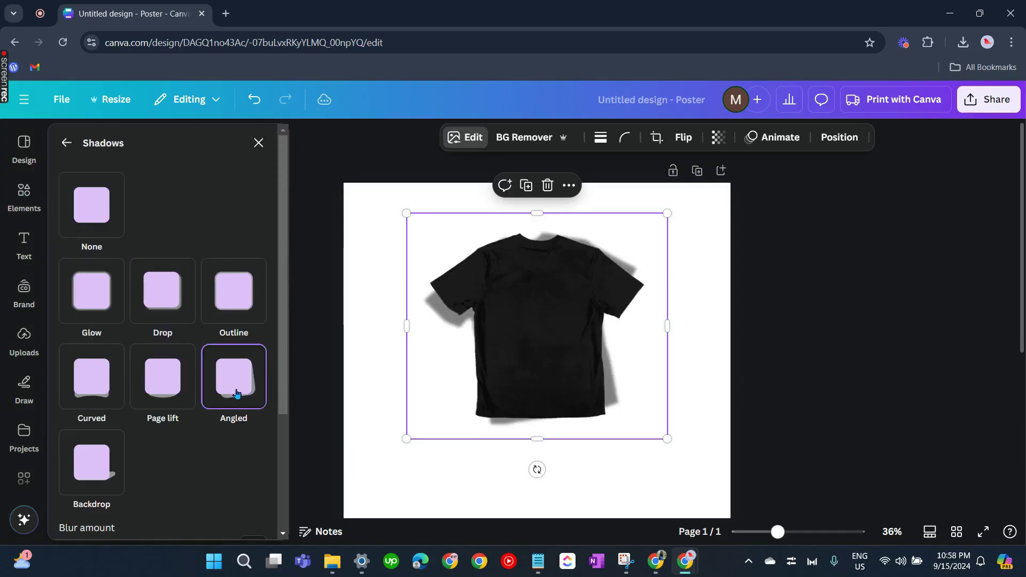
{"action": "left_click", "coordinate": [178, 397]}
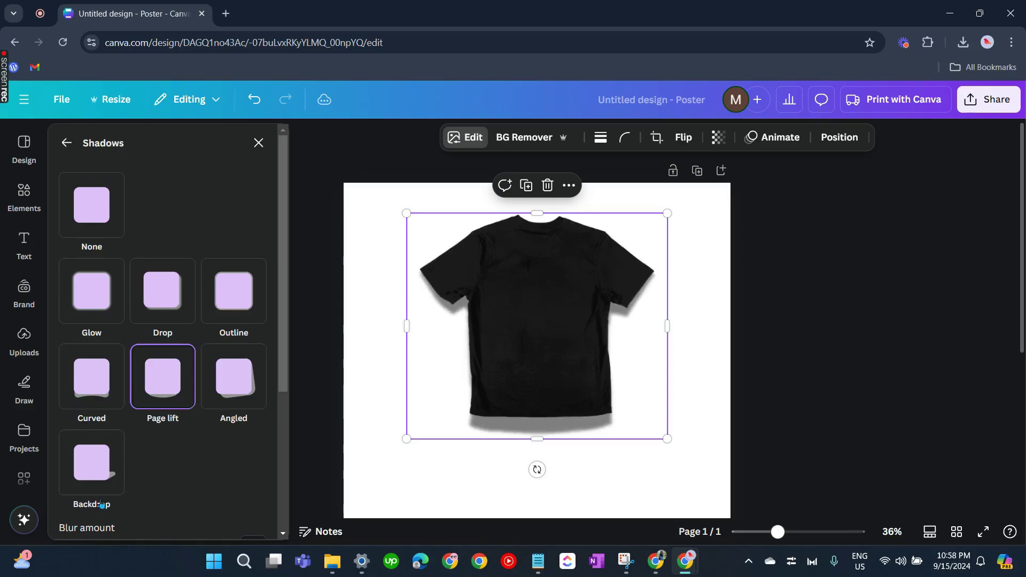
{"action": "left_click", "coordinate": [91, 470]}
{"action": "left_click", "coordinate": [90, 406]}
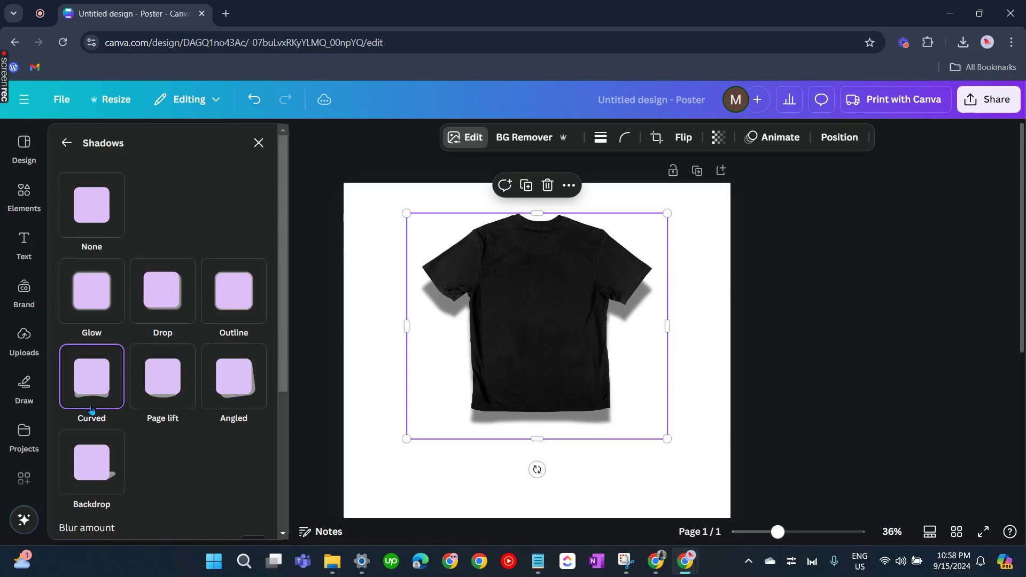
{"action": "left_click", "coordinate": [712, 279]}
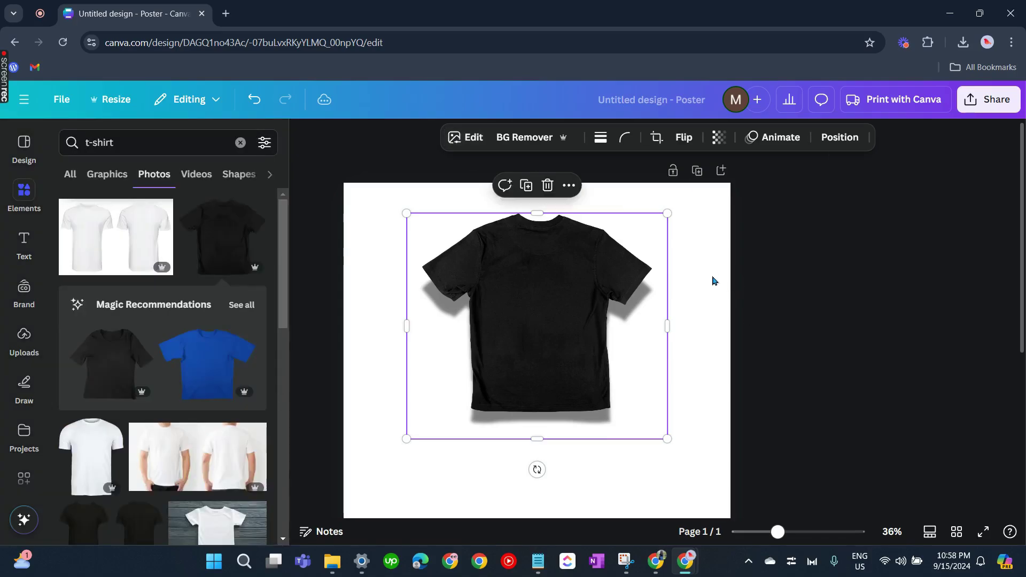
{"action": "left_click", "coordinate": [612, 312]}
{"action": "scroll", "coordinate": [583, 377], "scroll_direction": "down", "scroll_amount": 2}
{"action": "scroll", "coordinate": [582, 378], "scroll_direction": "down", "scroll_amount": 3}
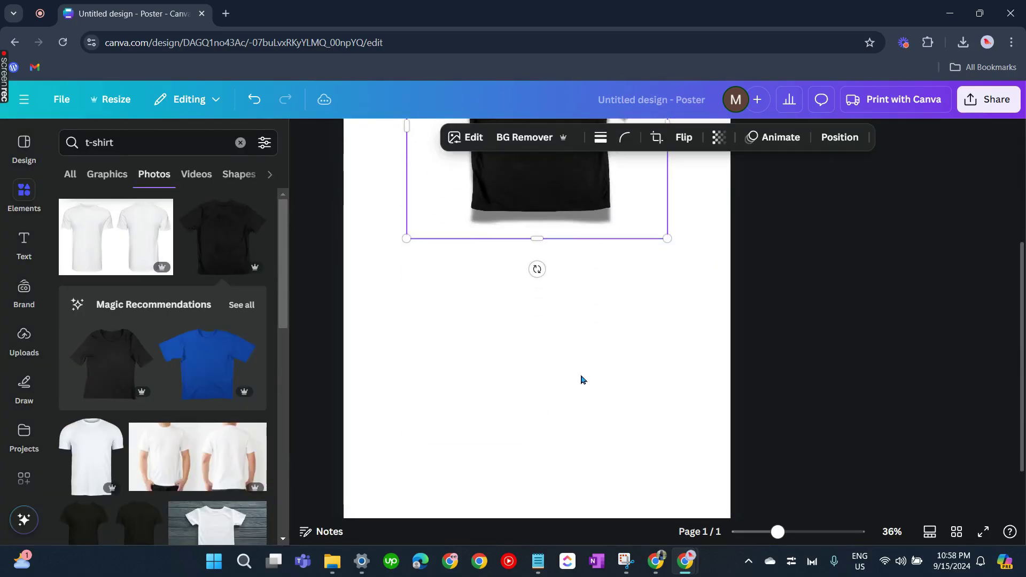
{"action": "left_click", "coordinate": [513, 384]}
{"action": "scroll", "coordinate": [511, 386], "scroll_direction": "up", "scroll_amount": 3}
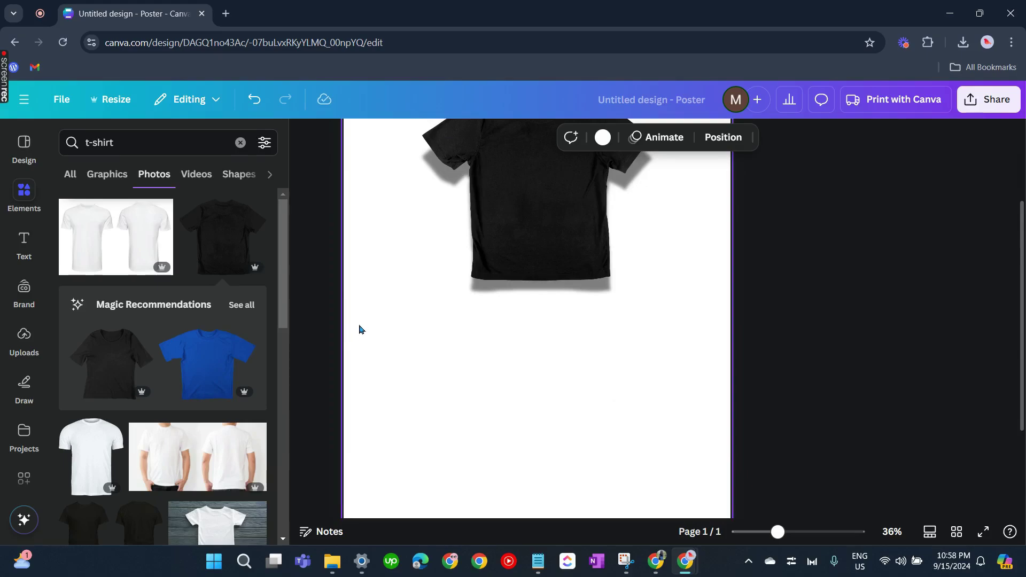
{"action": "scroll", "coordinate": [481, 342], "scroll_direction": "up", "scroll_amount": 2}
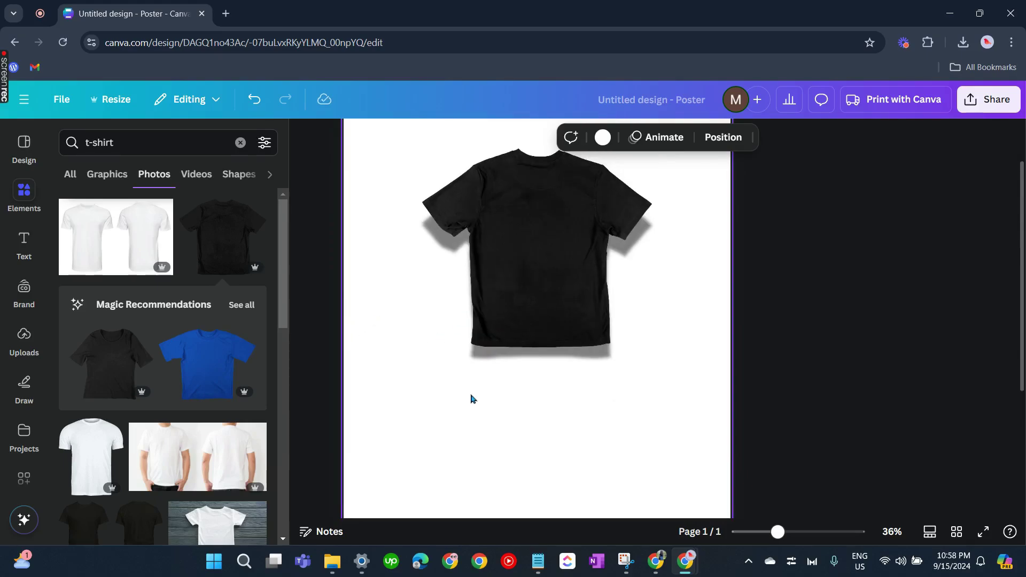
{"action": "scroll", "coordinate": [427, 377], "scroll_direction": "up", "scroll_amount": 2}
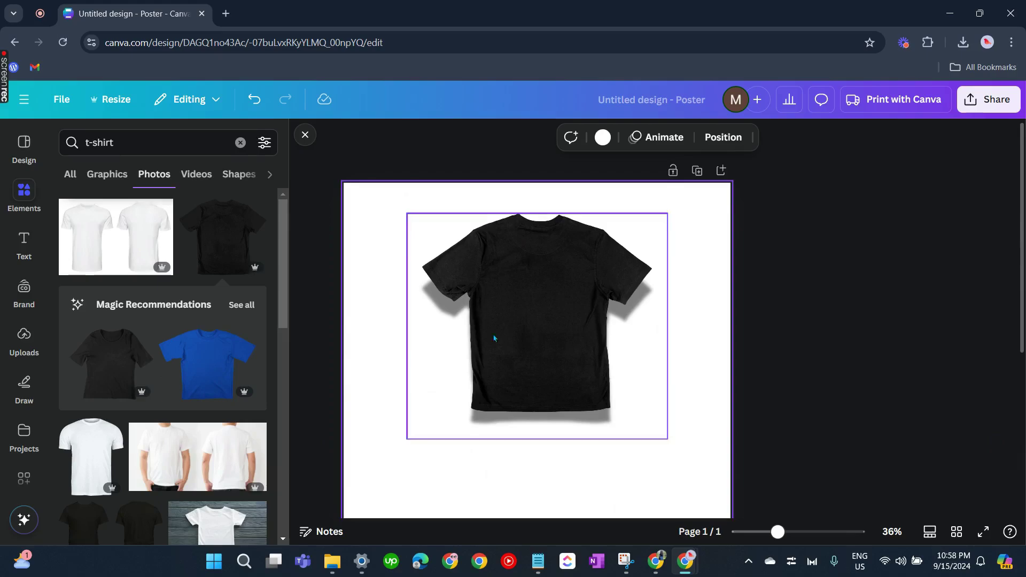
- Search the elements for "shapes" in place of the T-shirt search
{"action": "scroll", "coordinate": [434, 374], "scroll_direction": "down", "scroll_amount": 4}
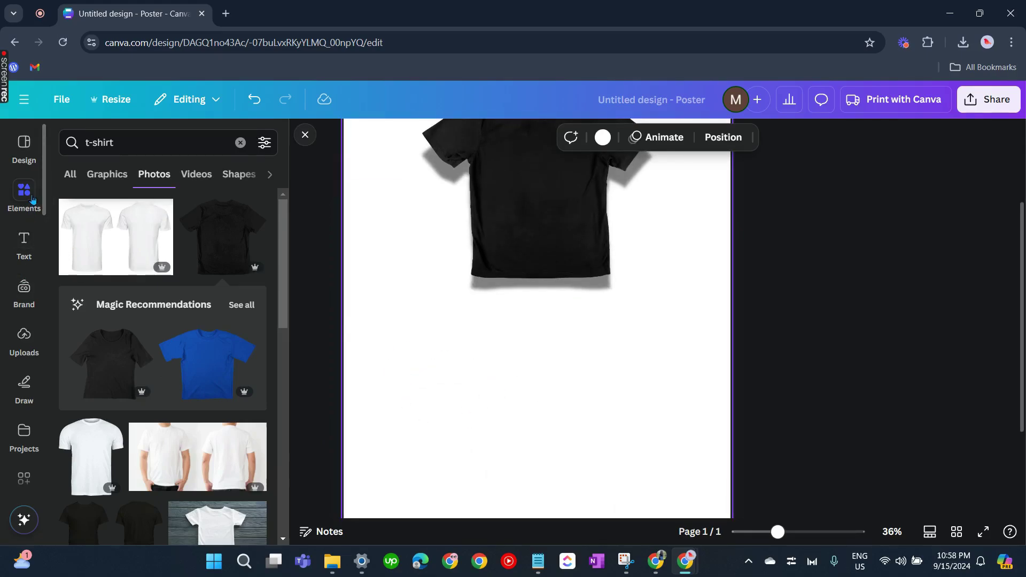
{"action": "left_click", "coordinate": [60, 148]}
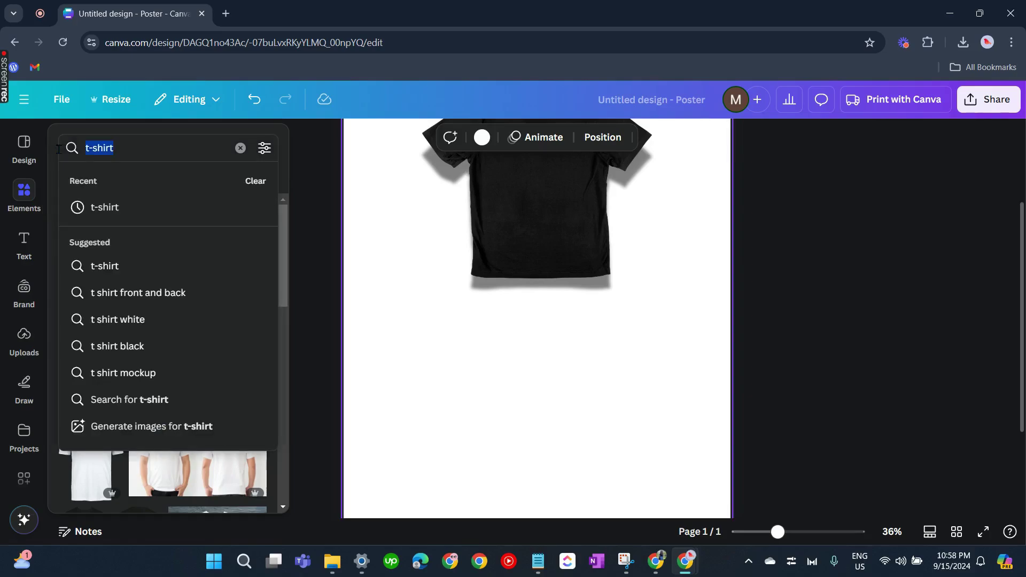
{"action": "type", "text": "shapes"}
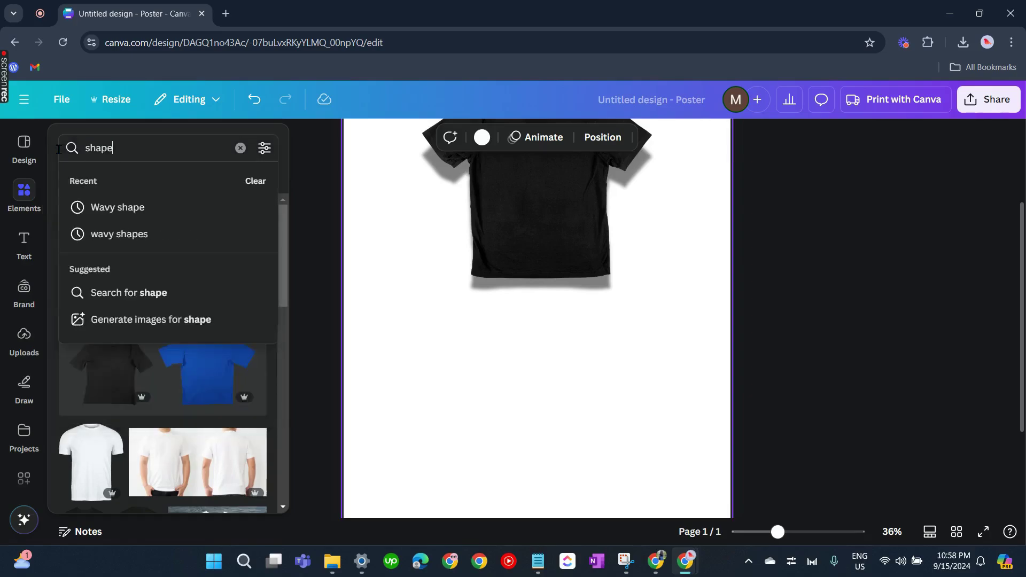
{"action": "key", "text": "Return"}
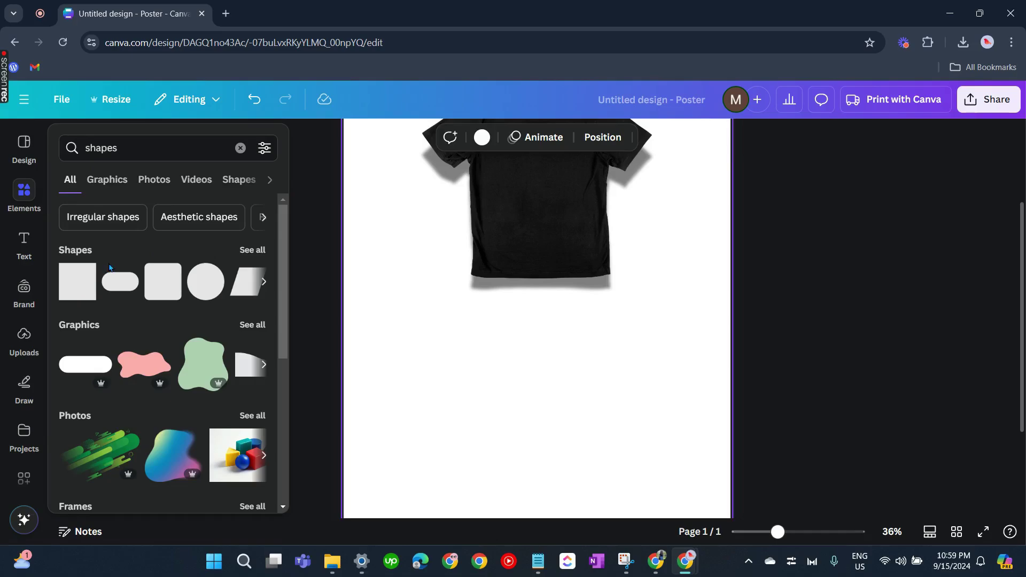
- Add a rounded square below the T-shirt near the page's left edge and enlarge it, making it slightly wider than tall
{"action": "left_click", "coordinate": [163, 275]}
{"action": "left_click_drag", "start_coordinate": [541, 381], "coordinate": [408, 331]}
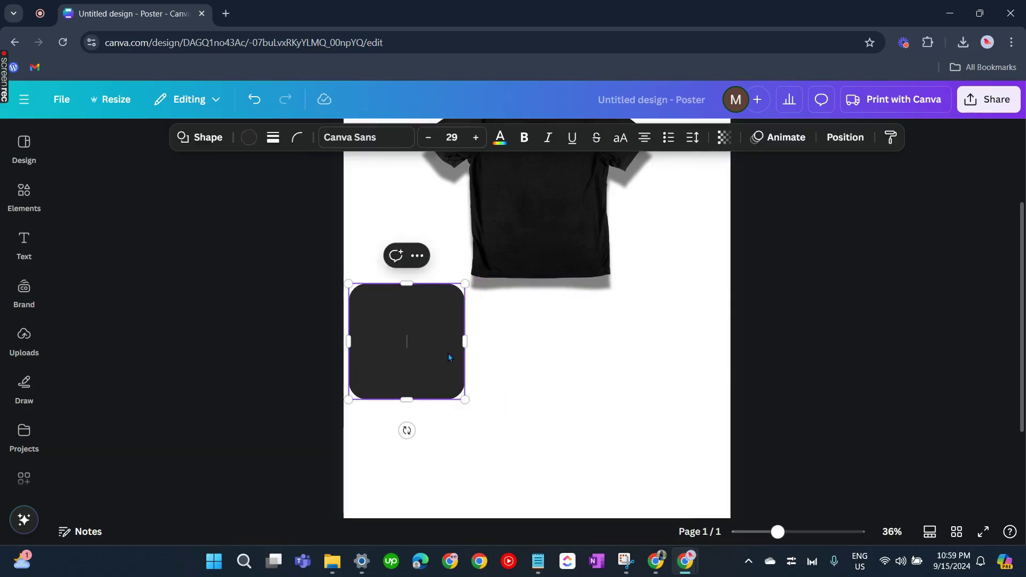
{"action": "left_click_drag", "start_coordinate": [464, 398], "coordinate": [502, 425]}
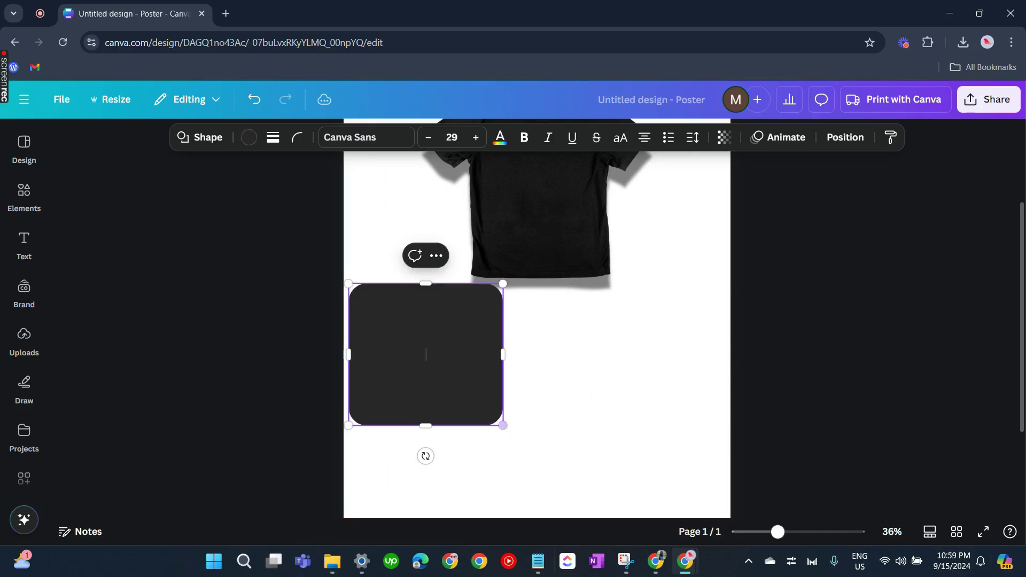
- Change the rounded shape's fill to the medium gray from the default solid colors
{"action": "double_click", "coordinate": [419, 398]}
{"action": "left_click", "coordinate": [249, 137]}
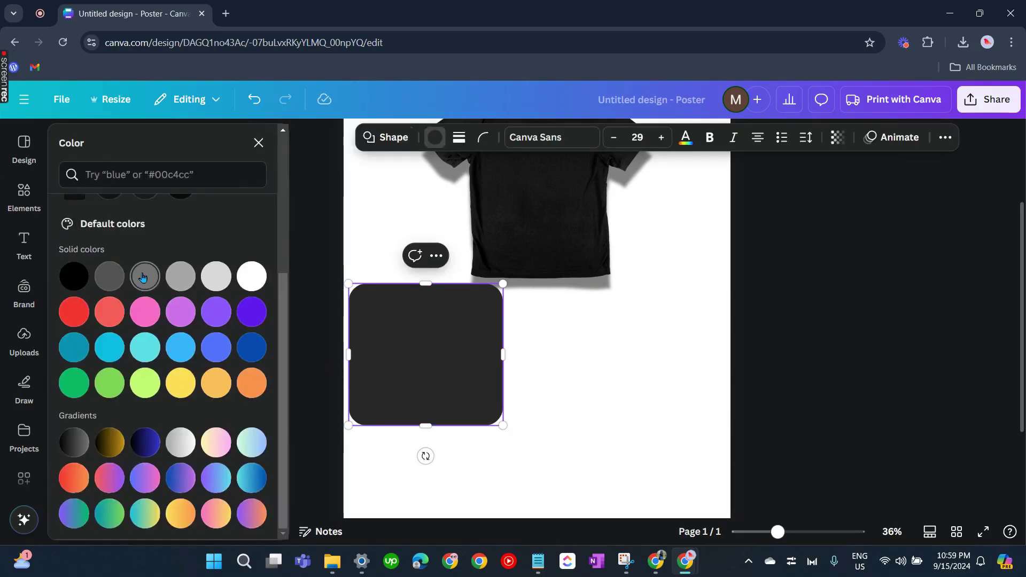
{"action": "left_click", "coordinate": [180, 276]}
- Stretch the gray rounded shape across the full width of the page below the T-shirt
{"action": "scroll", "coordinate": [543, 355], "scroll_direction": "down", "scroll_amount": 5, "text": "ctrl"}
{"action": "left_click_drag", "start_coordinate": [495, 355], "coordinate": [612, 351]}
{"action": "left_click", "coordinate": [621, 386]}
{"action": "left_click", "coordinate": [576, 363]}
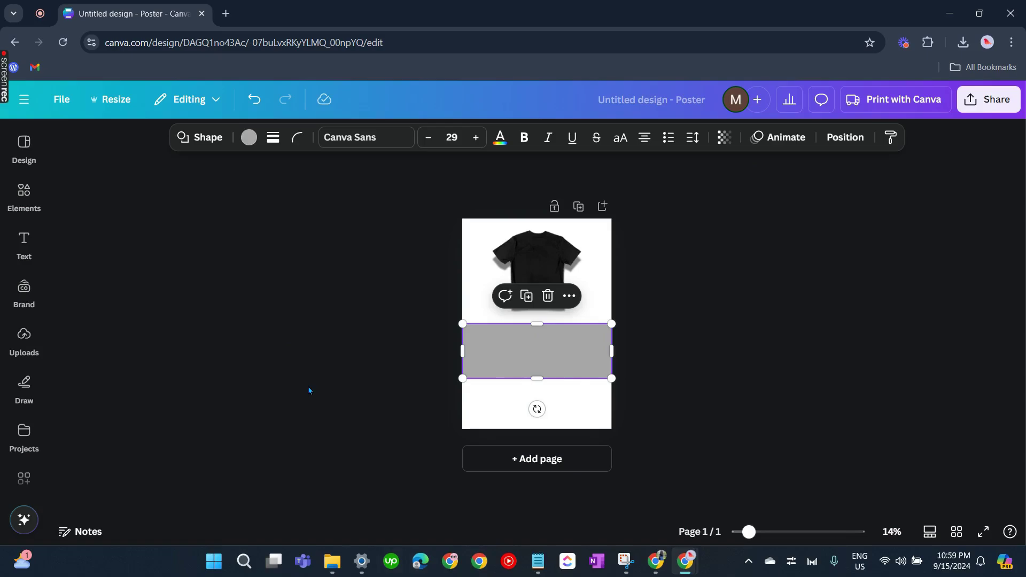
{"action": "left_click", "coordinate": [227, 152]}
{"action": "left_click", "coordinate": [540, 353]}
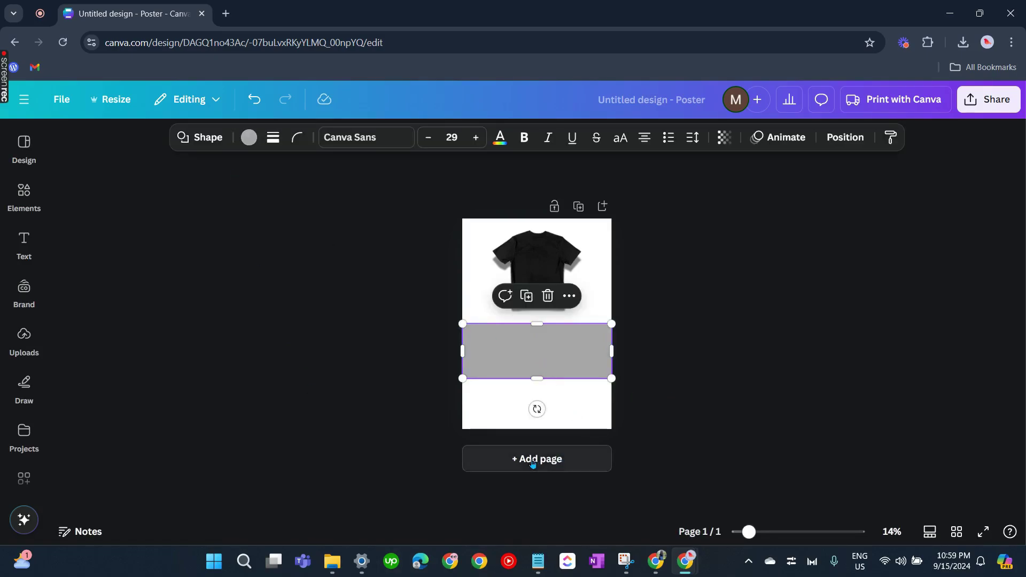
- Add a subheading reading "Garment" near the upper-left corner of the gray panel
{"action": "left_click_drag", "start_coordinate": [749, 533], "coordinate": [782, 533]}
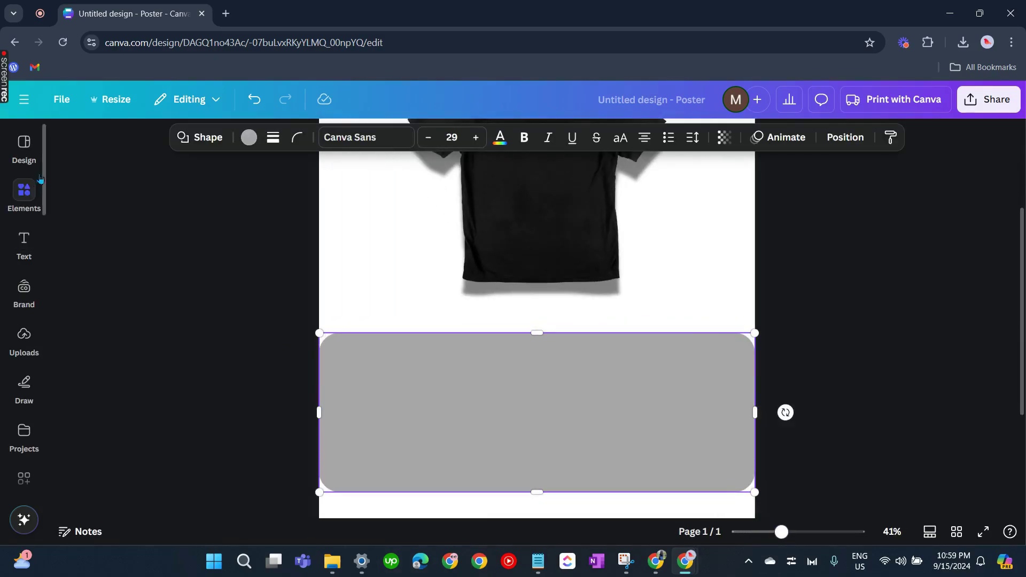
{"action": "left_click", "coordinate": [144, 355]}
{"action": "left_click", "coordinate": [24, 245]}
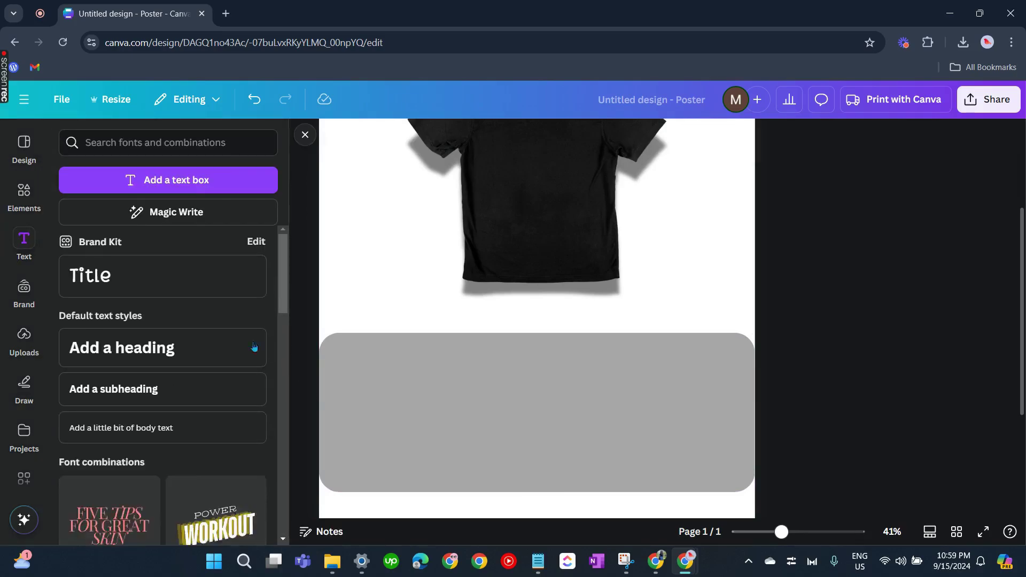
{"action": "left_click_drag", "start_coordinate": [329, 357], "coordinate": [563, 361]}
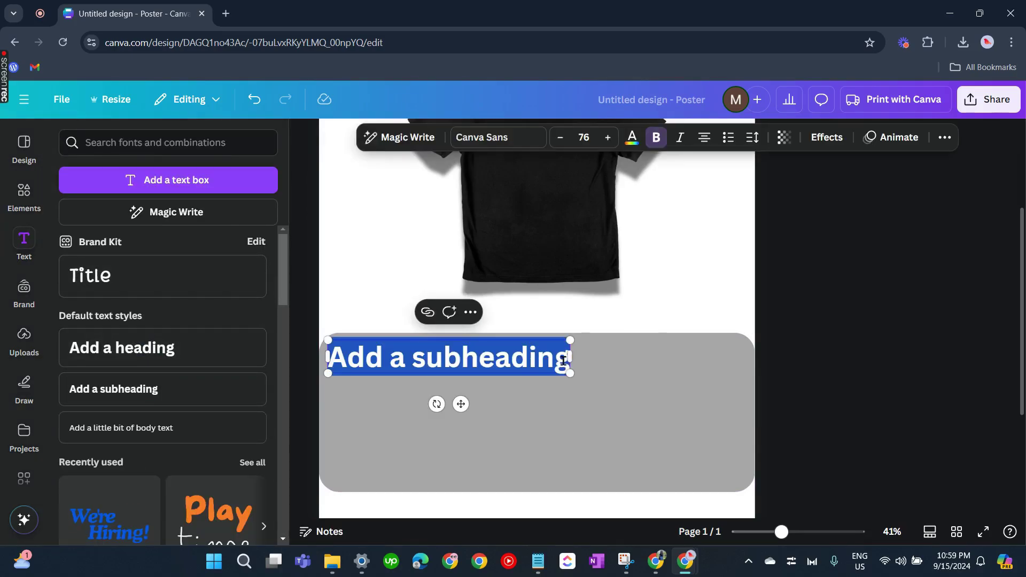
{"action": "type", "text": "G"}
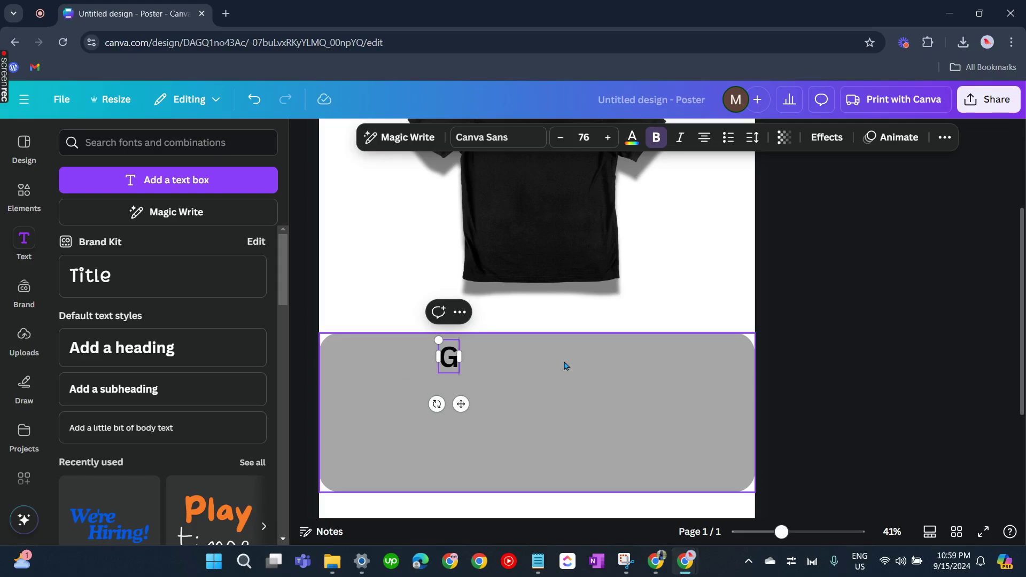
{"action": "type", "text": "arment"}
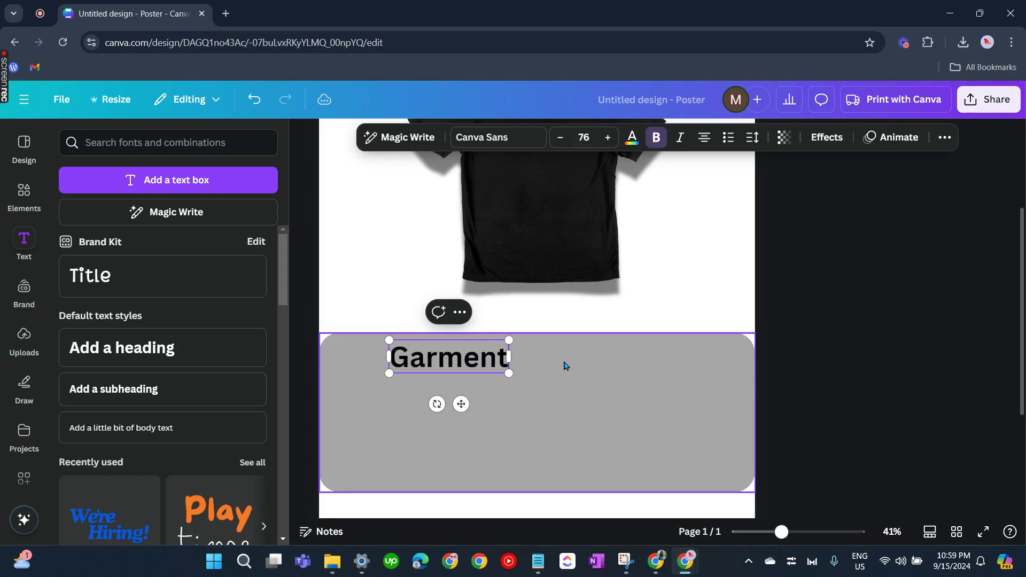
- Set the "Garment" text to font size 13 and move it into the gray panel's upper-left corner
{"action": "key", "text": "ctrl+a"}
{"action": "left_click", "coordinate": [584, 137]}
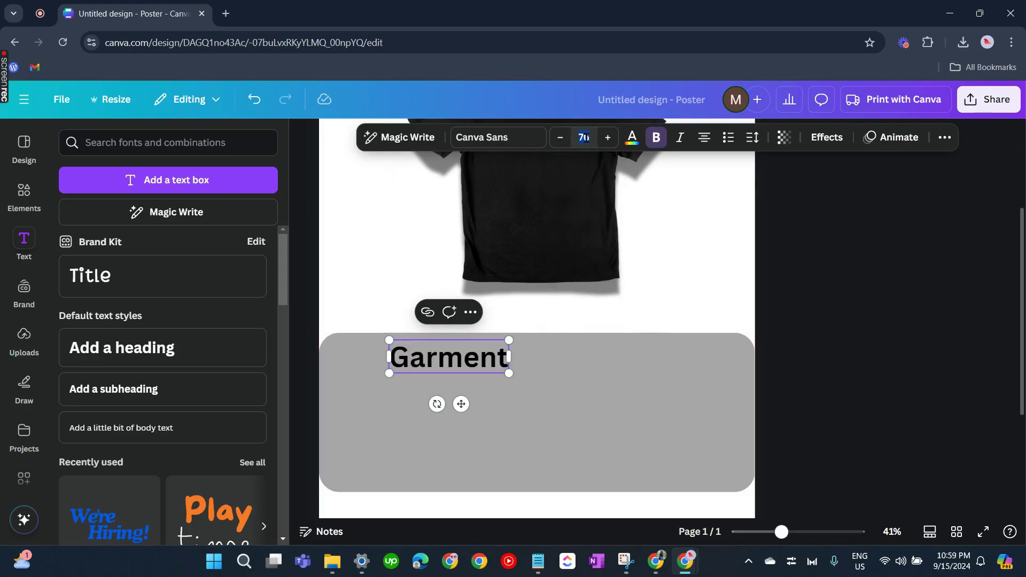
{"action": "type", "text": "13"}
{"action": "key", "text": "Return"}
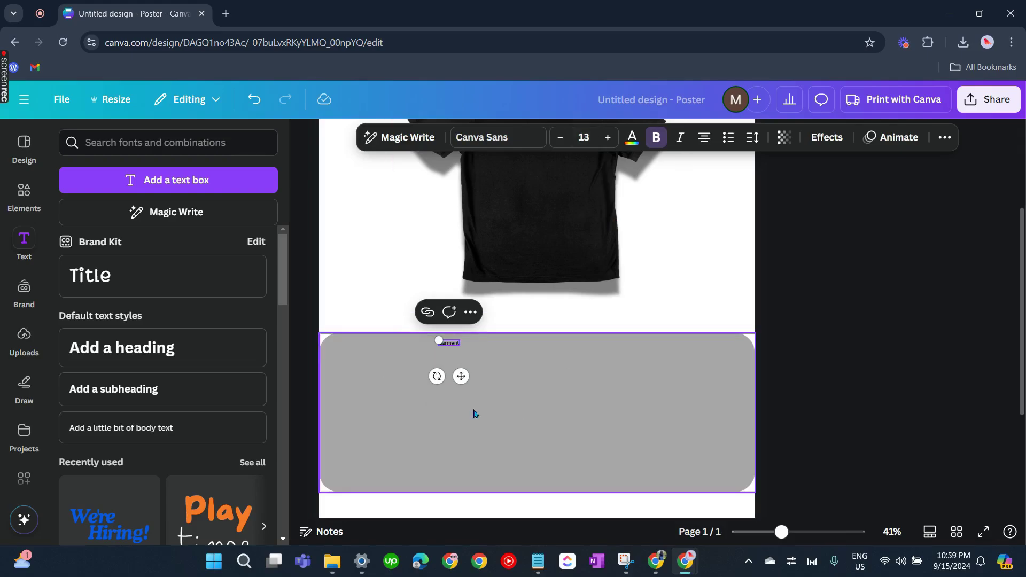
{"action": "left_click_drag", "start_coordinate": [460, 374], "coordinate": [359, 380]}
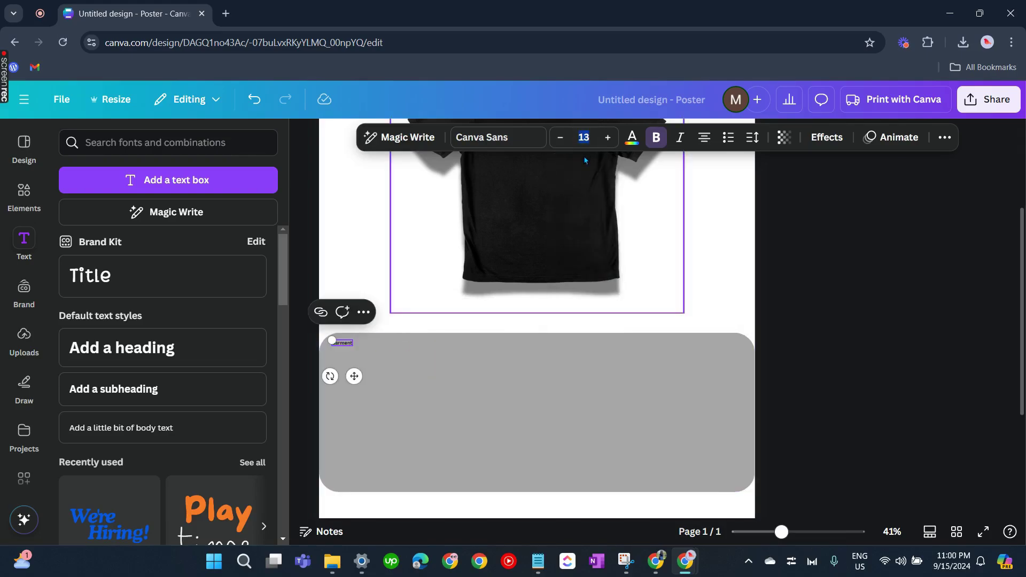
{"action": "left_click", "coordinate": [447, 427]}
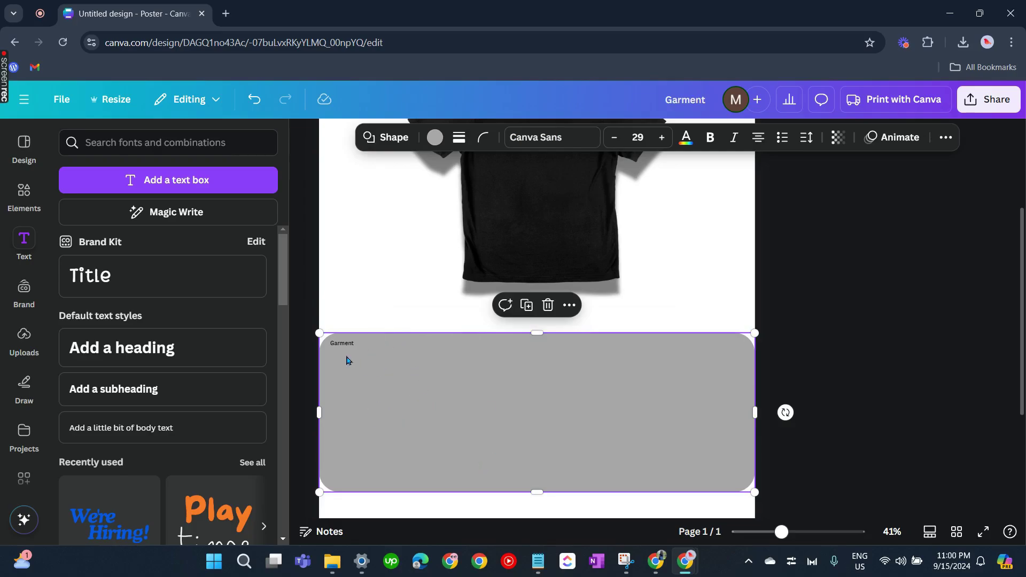
- Search the elements for "line" and add a dotted line to the page
{"action": "scroll", "coordinate": [160, 347], "scroll_direction": "down", "scroll_amount": 1}
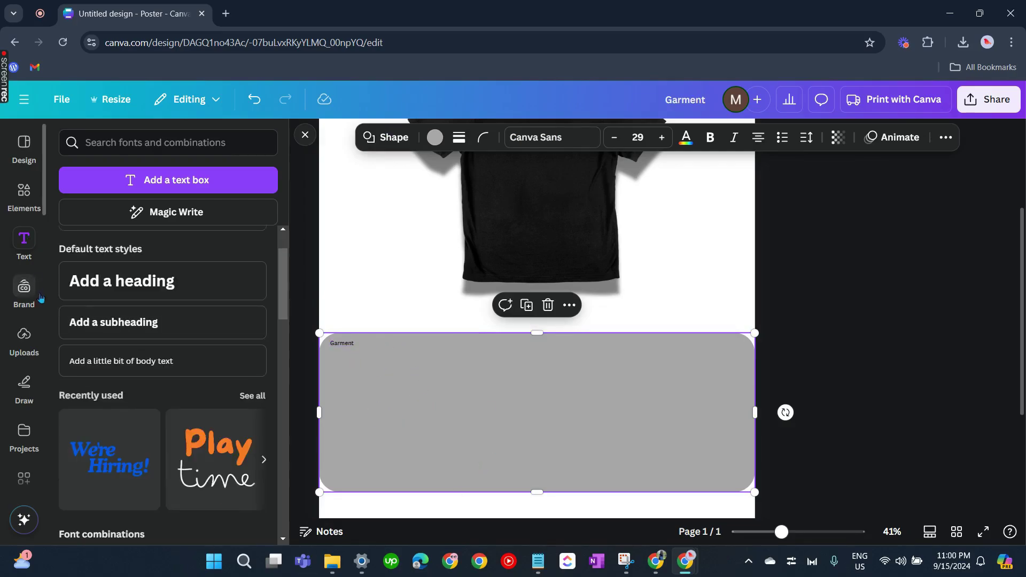
{"action": "left_click", "coordinate": [18, 197]}
{"action": "left_click", "coordinate": [214, 139]}
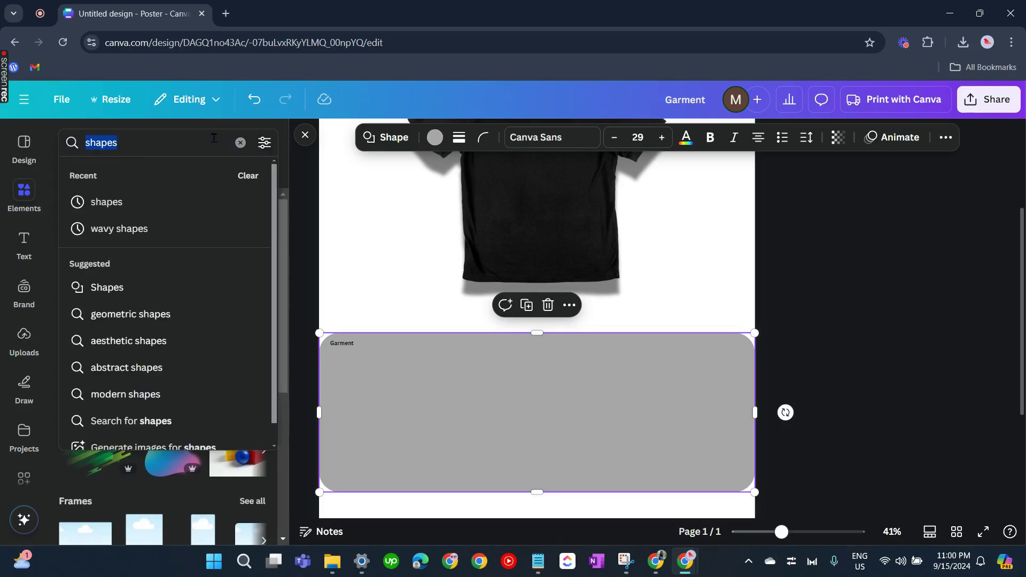
{"action": "type", "text": "line"}
{"action": "key", "text": "Return"}
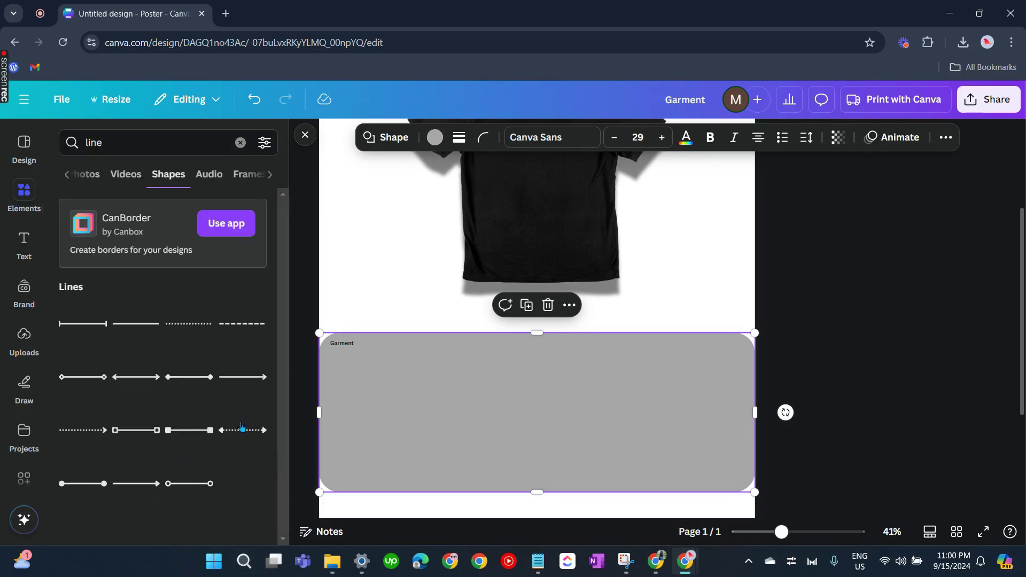
{"action": "left_click", "coordinate": [240, 400]}
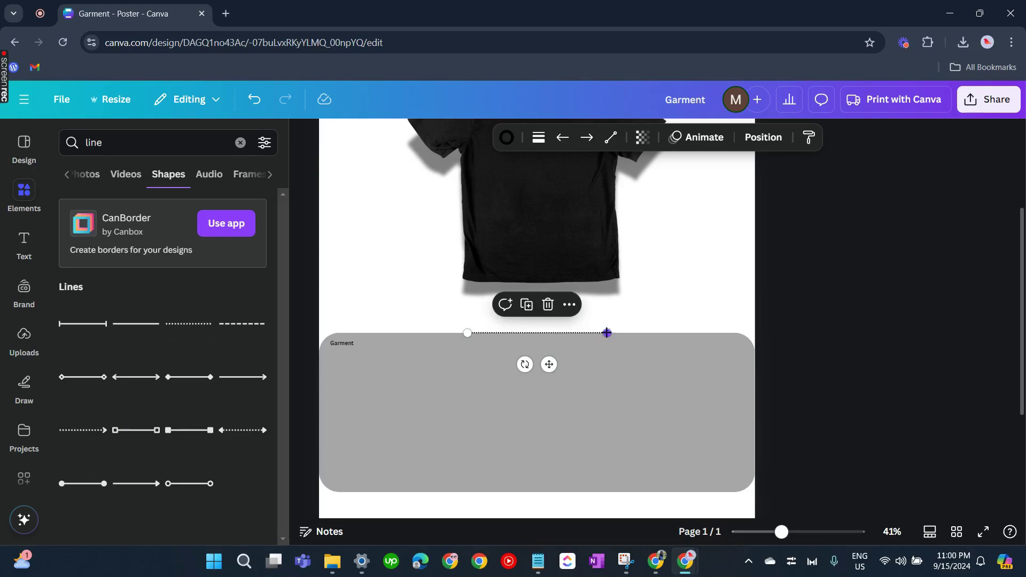
- Turn the dotted line vertical, match it to the gray panel's height and center it as a divider
{"action": "left_click_drag", "start_coordinate": [606, 333], "coordinate": [467, 491]}
{"action": "left_click_drag", "start_coordinate": [435, 424], "coordinate": [521, 425]}
{"action": "left_click", "coordinate": [671, 415]}
{"action": "left_click", "coordinate": [809, 373]}
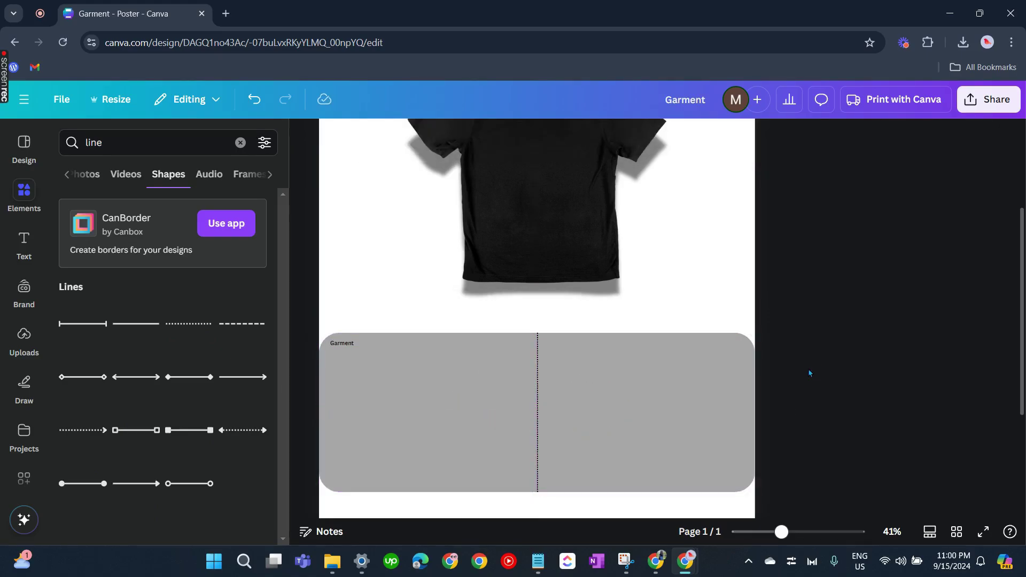
- Scale the gray panel down slightly, leaving a narrow white margin at both side edges of the page
{"action": "scroll", "coordinate": [889, 388], "scroll_direction": "down", "scroll_amount": 2}
{"action": "scroll", "coordinate": [647, 411], "scroll_direction": "up", "scroll_amount": 4}
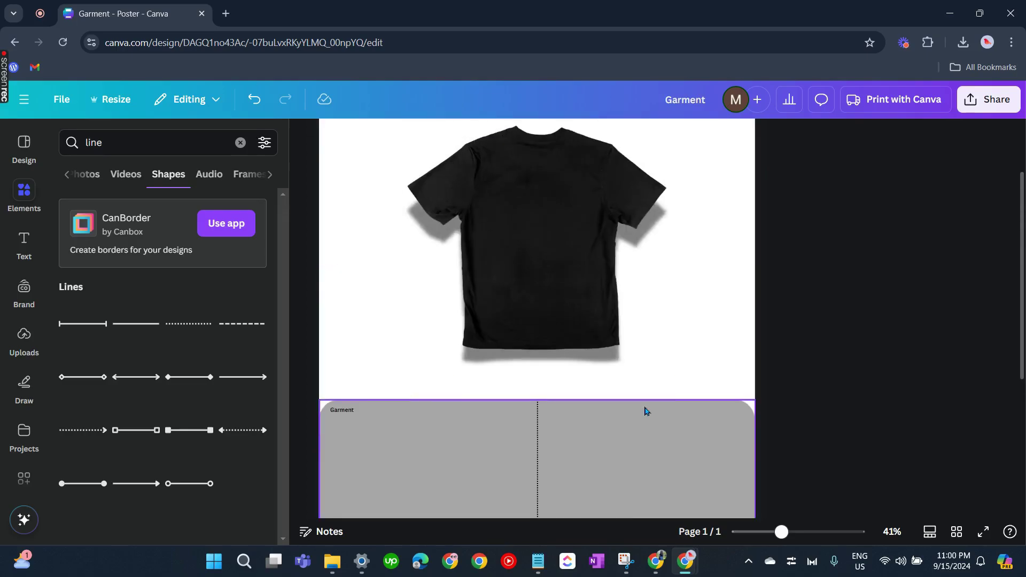
{"action": "left_click_drag", "start_coordinate": [781, 531], "coordinate": [761, 531]}
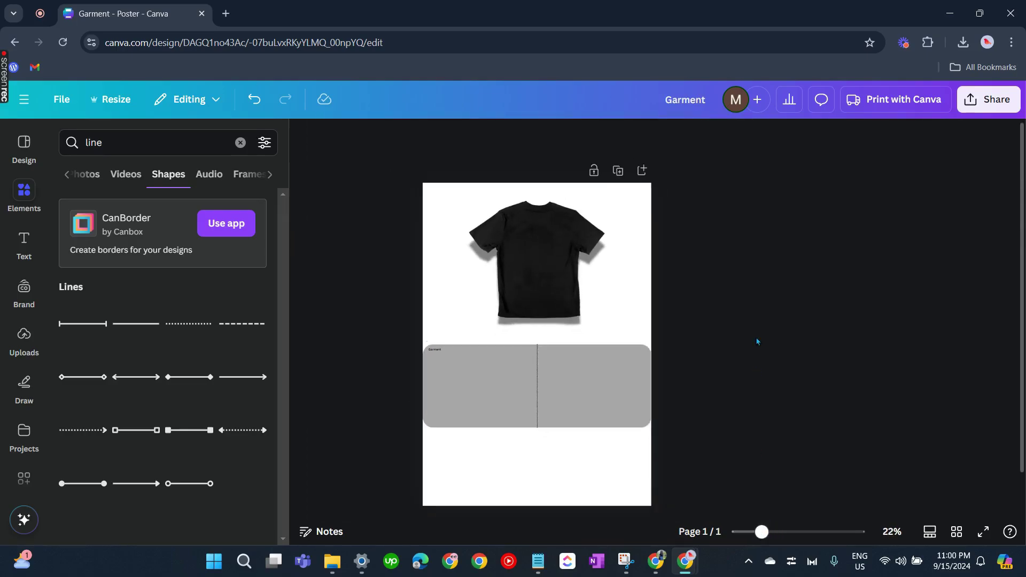
{"action": "scroll", "coordinate": [755, 342], "scroll_direction": "down", "scroll_amount": 1}
{"action": "left_click", "coordinate": [433, 306]}
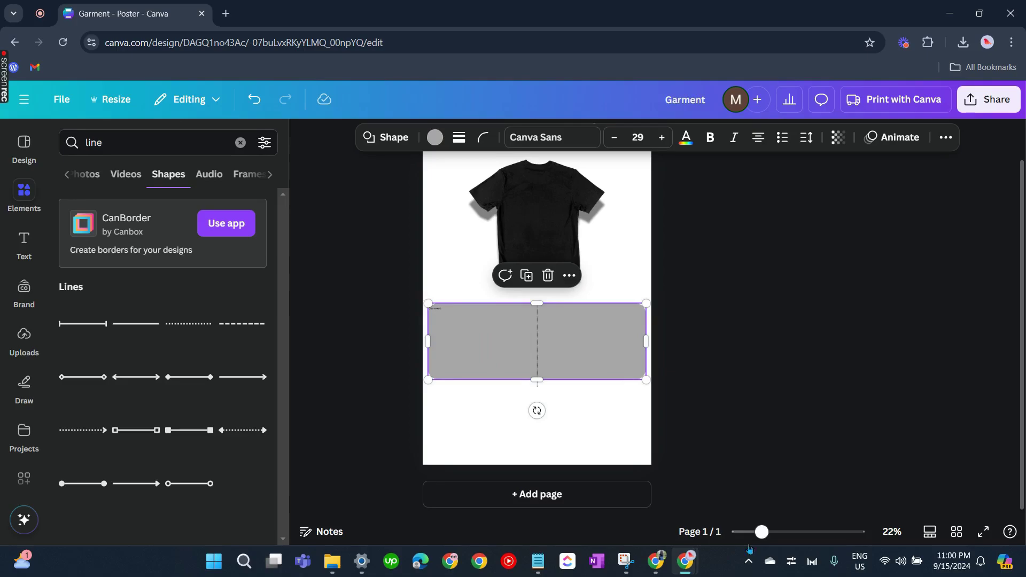
- Move the "Garment" text slightly inward from the gray panel's left edge
{"action": "left_click_drag", "start_coordinate": [761, 531], "coordinate": [790, 531]}
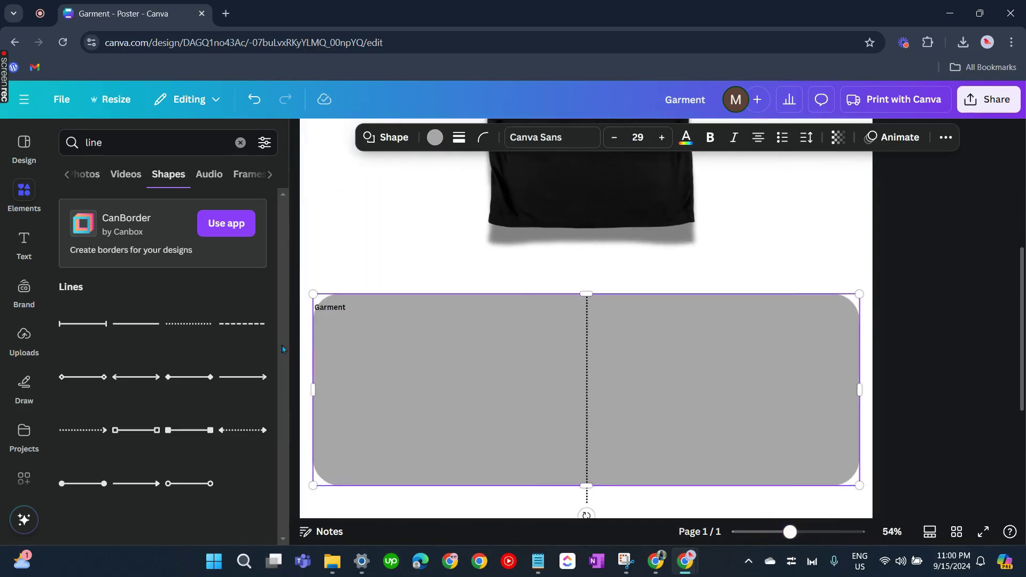
{"action": "left_click", "coordinate": [334, 310]}
{"action": "left_click_drag", "start_coordinate": [341, 342], "coordinate": [356, 344]}
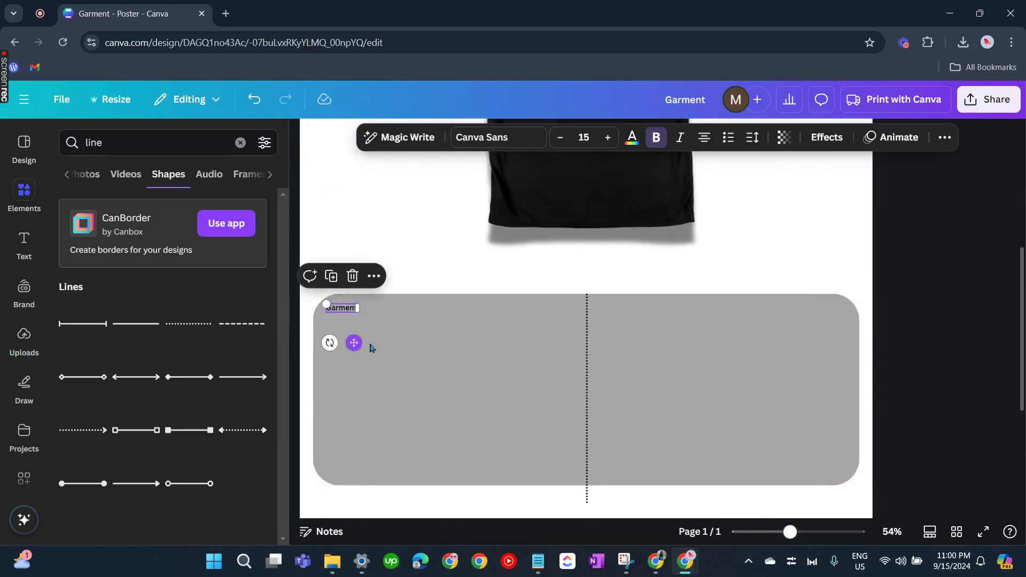
{"action": "left_click", "coordinate": [906, 362]}
- Shorten the vertical dotted divider so it ends at the gray panel's lower edge
{"action": "left_click_drag", "start_coordinate": [801, 533], "coordinate": [774, 532]}
{"action": "left_click", "coordinate": [537, 435]}
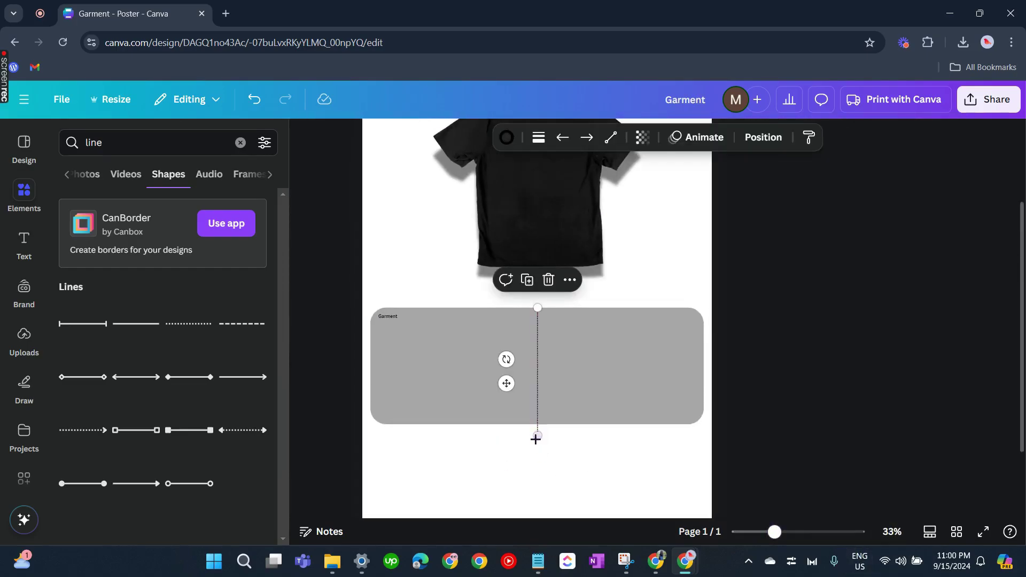
{"action": "left_click_drag", "start_coordinate": [535, 439], "coordinate": [554, 426]}
{"action": "left_click", "coordinate": [594, 470]}
{"action": "left_click", "coordinate": [736, 412]}
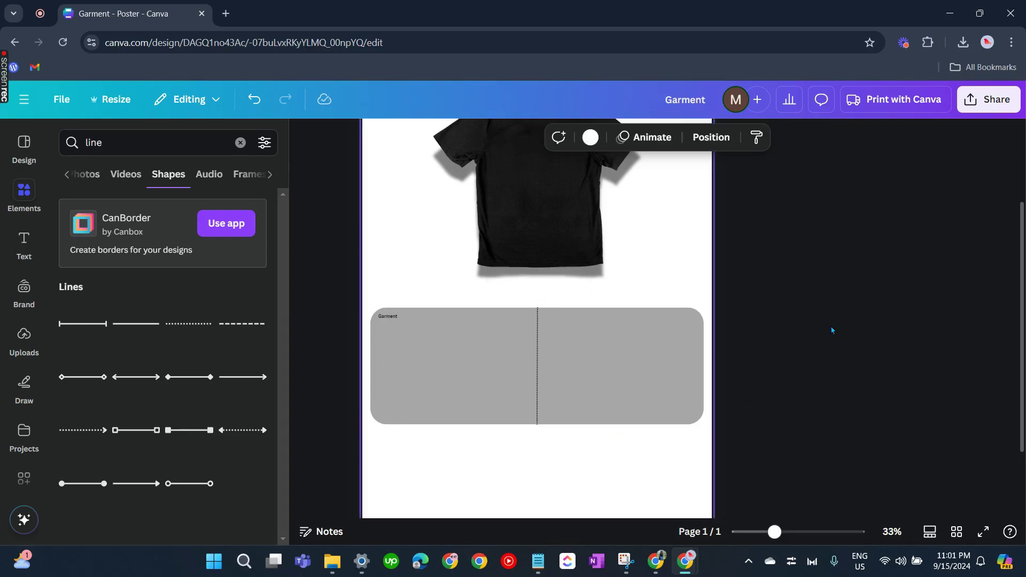
- Duplicate the "Garment" text and place the copy at the same height in the panel's right half, beside the divider
{"action": "scroll", "coordinate": [831, 329], "scroll_direction": "up", "scroll_amount": 2}
{"action": "scroll", "coordinate": [807, 323], "scroll_direction": "down", "scroll_amount": 4}
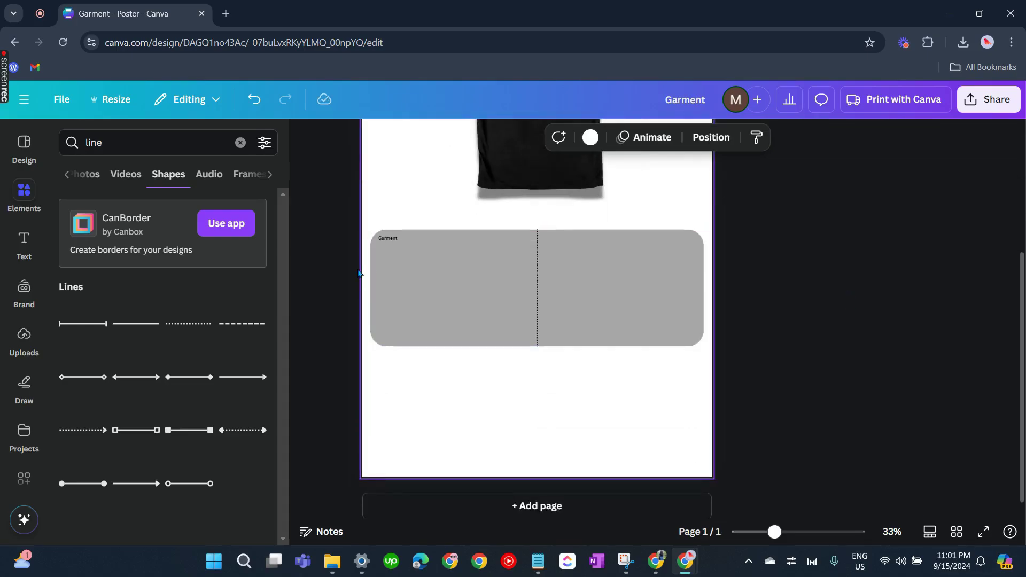
{"action": "left_click", "coordinate": [393, 246]}
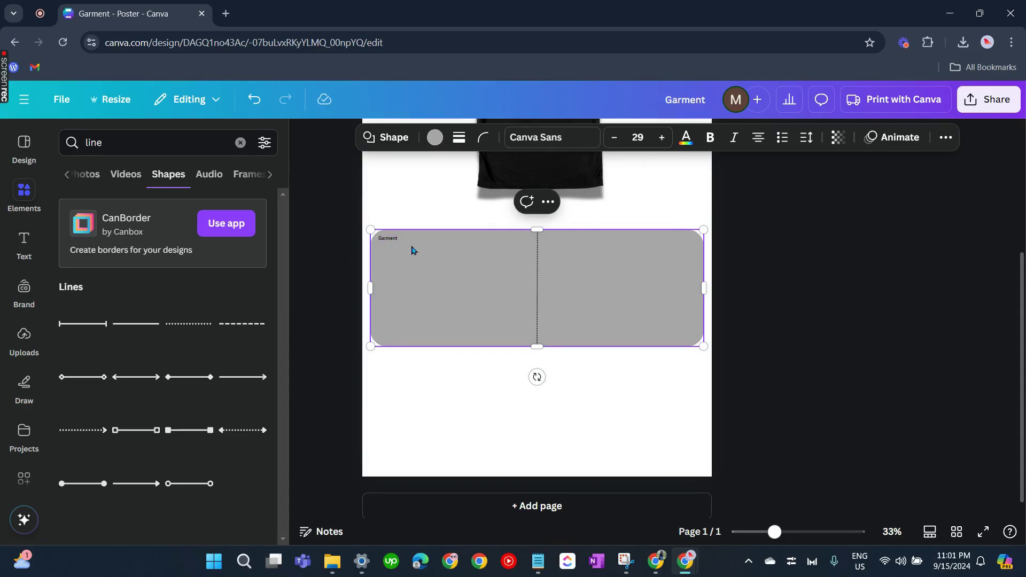
{"action": "double_click", "coordinate": [386, 240]}
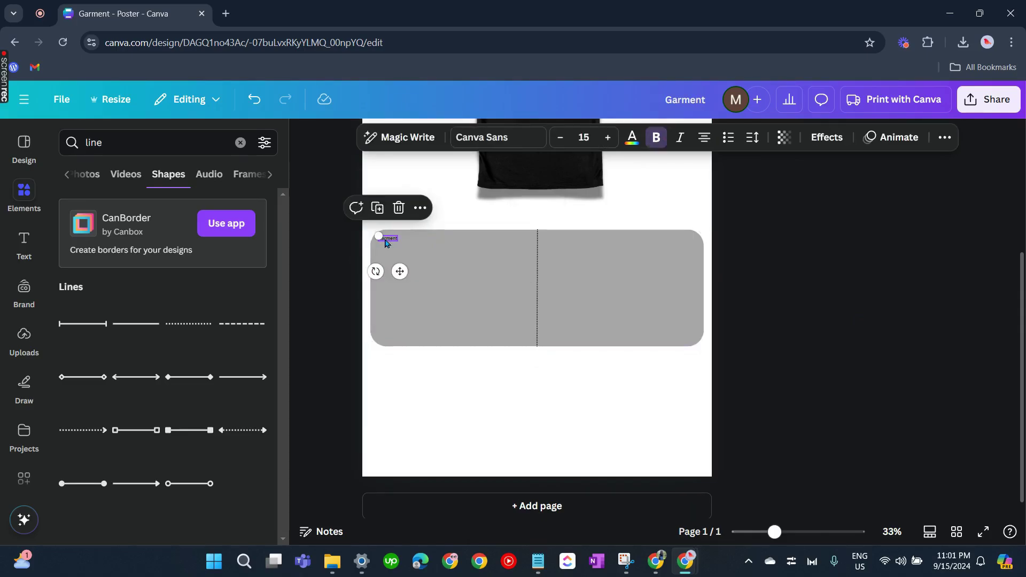
{"action": "left_click_drag", "start_coordinate": [400, 271], "coordinate": [577, 276]}
{"action": "left_click", "coordinate": [600, 368]}
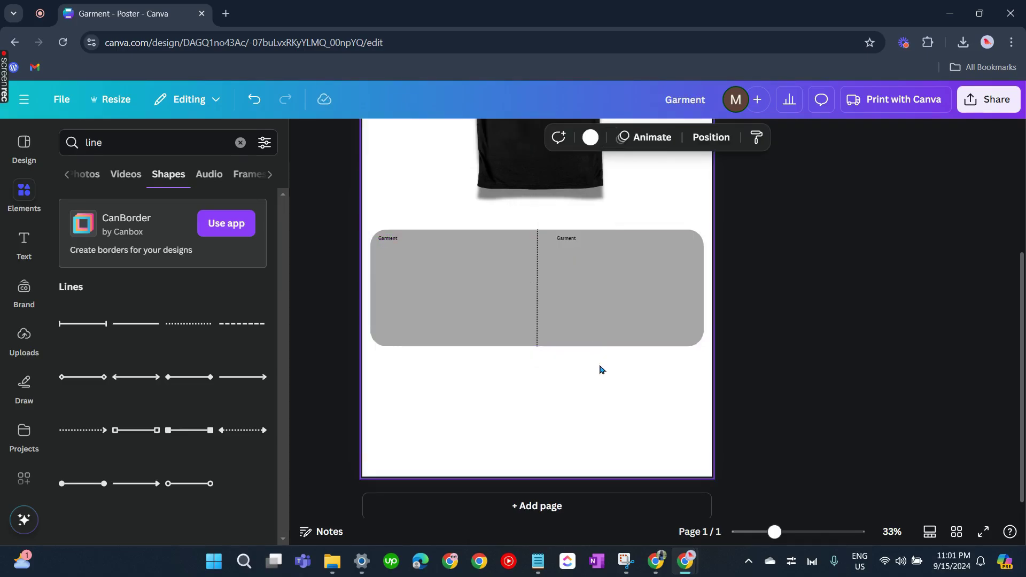
{"action": "scroll", "coordinate": [623, 360], "scroll_direction": "down", "scroll_amount": 1}
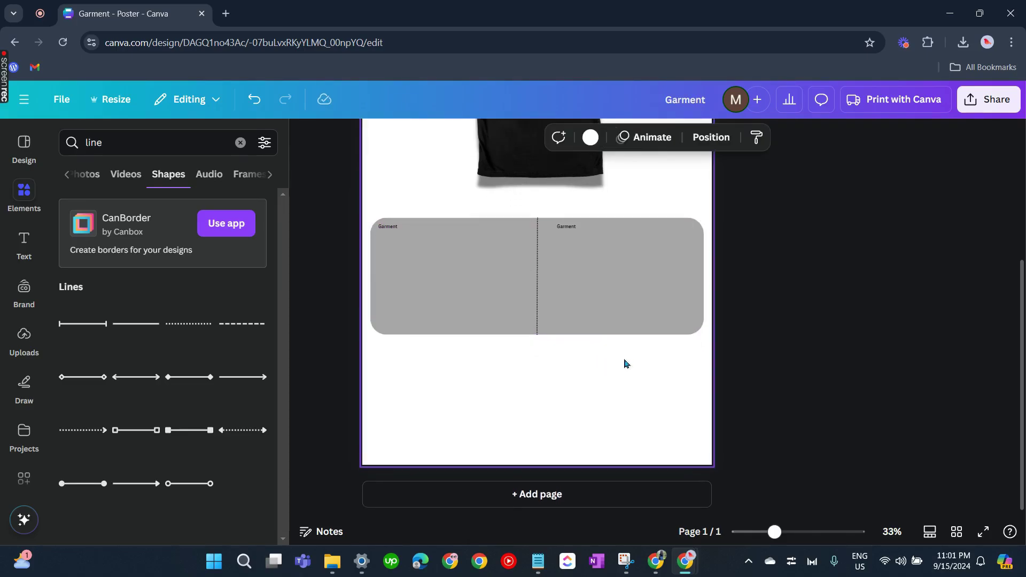
{"action": "left_click", "coordinate": [24, 203]}
{"action": "scroll", "coordinate": [66, 359], "scroll_direction": "down", "scroll_amount": 1}
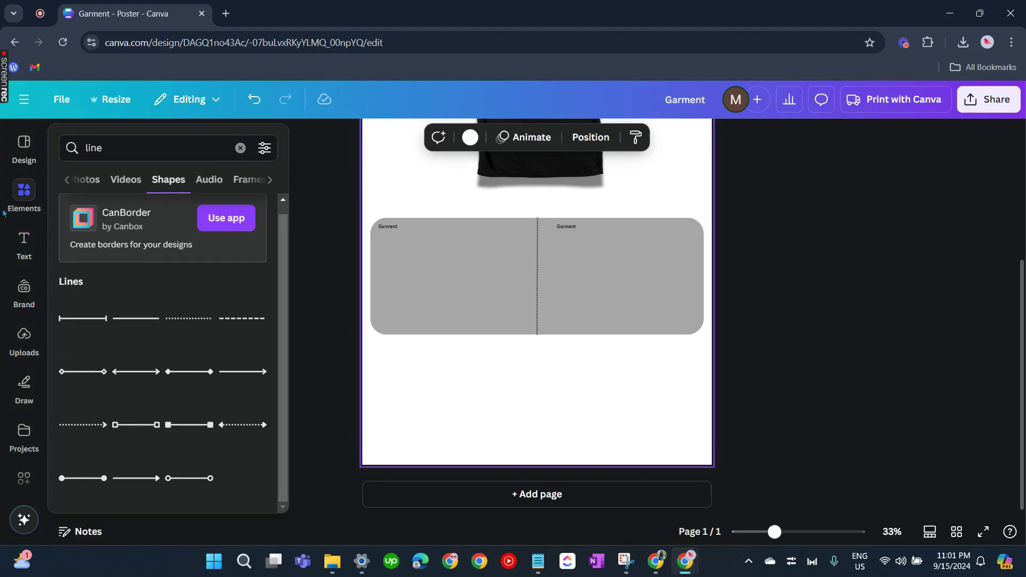
{"action": "scroll", "coordinate": [566, 344], "scroll_direction": "up", "scroll_amount": 3}
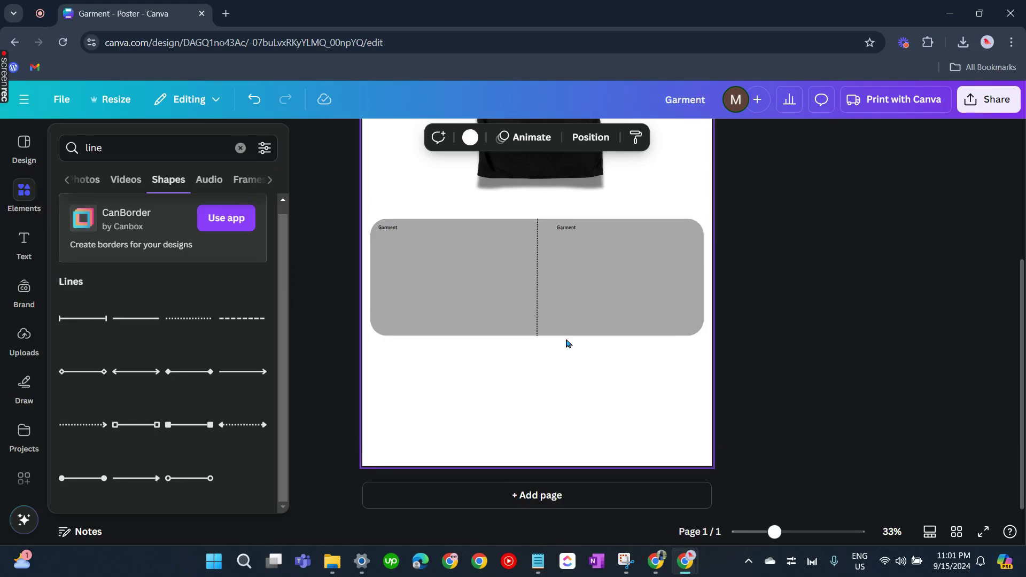
{"action": "scroll", "coordinate": [577, 358], "scroll_direction": "down", "scroll_amount": 3}
{"action": "left_click_drag", "start_coordinate": [558, 385], "coordinate": [603, 426]}
{"action": "left_click_drag", "start_coordinate": [526, 367], "coordinate": [703, 456]}
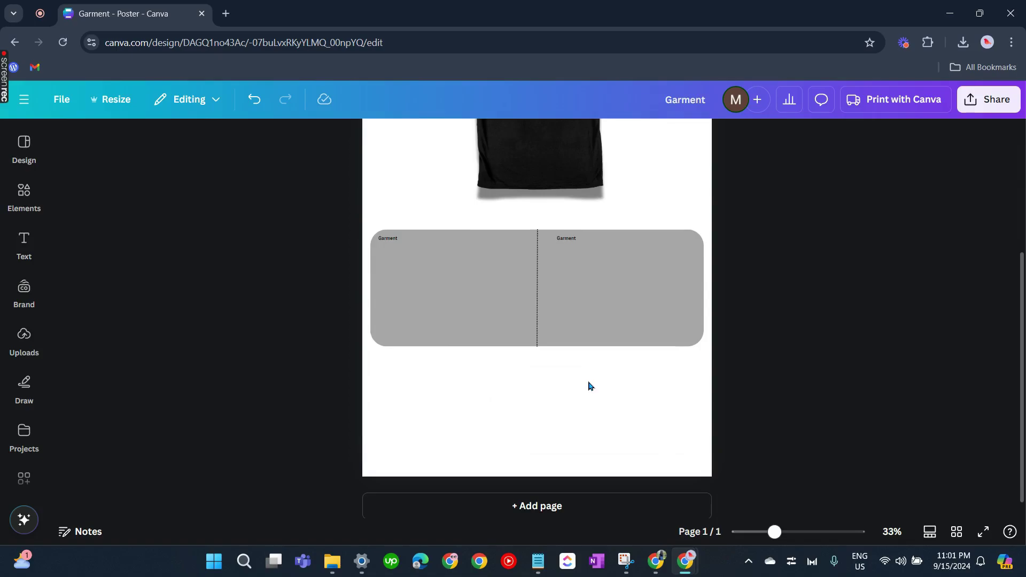
{"action": "scroll", "coordinate": [590, 386], "scroll_direction": "up", "scroll_amount": 3}
{"action": "scroll", "coordinate": [591, 390], "scroll_direction": "down", "scroll_amount": 2}
{"action": "scroll", "coordinate": [591, 390], "scroll_direction": "up", "scroll_amount": 2}
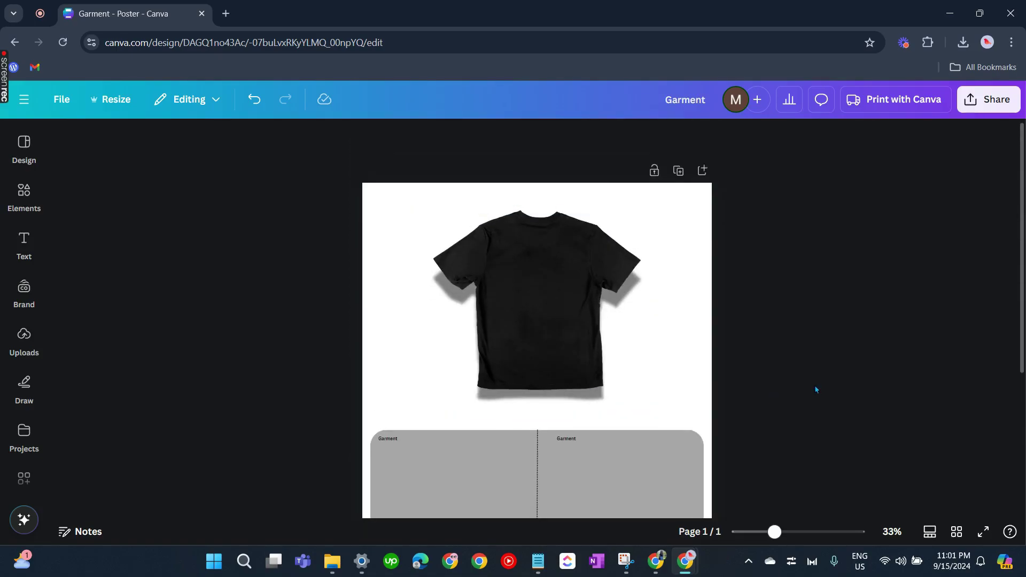